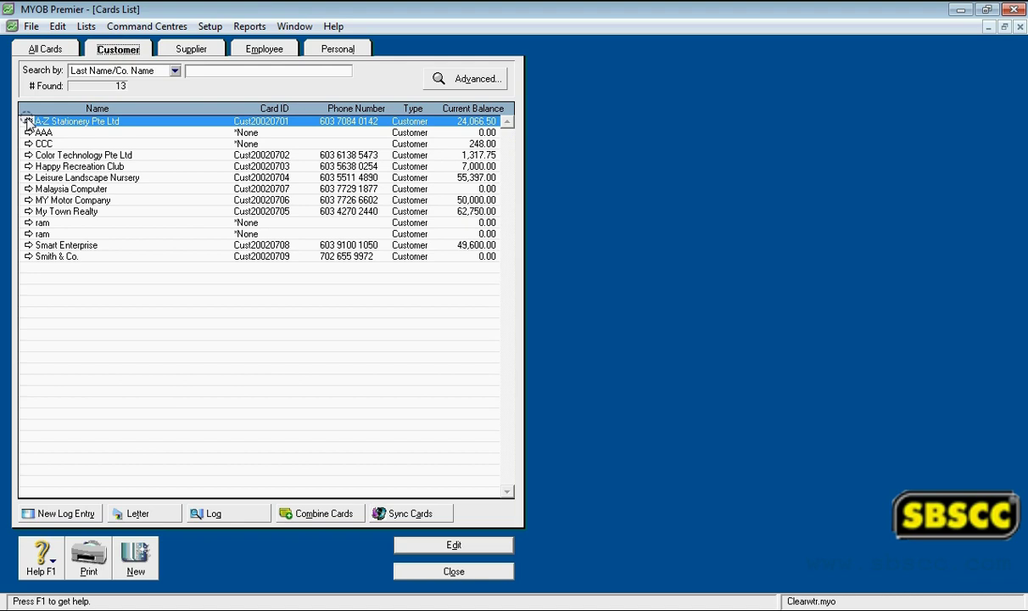
Open the A-Z Stationery Pte Ltd customer card and review its available address locations and currencies without changing them.
click(27, 122)
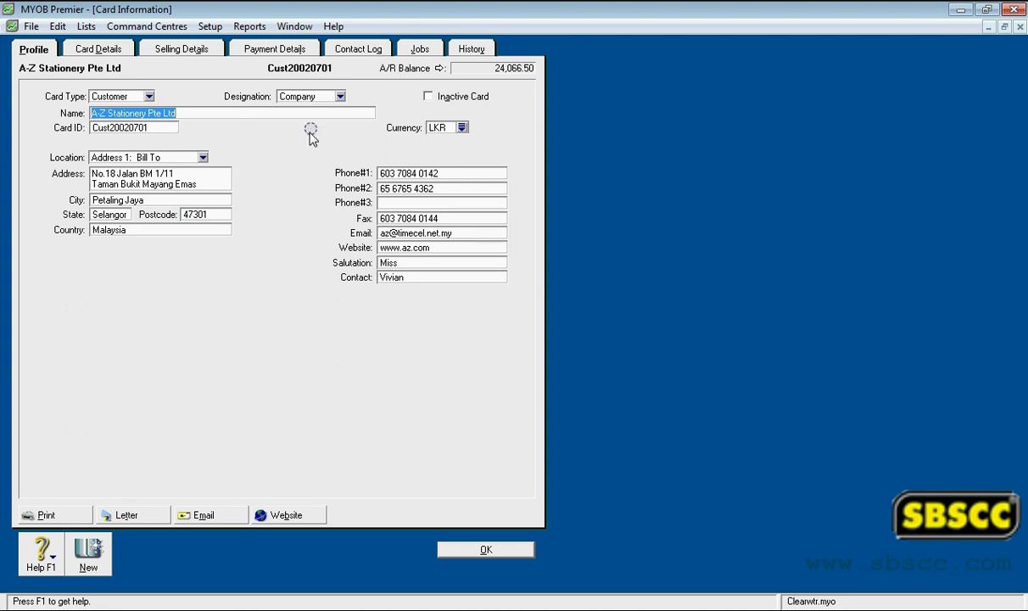
click(204, 158)
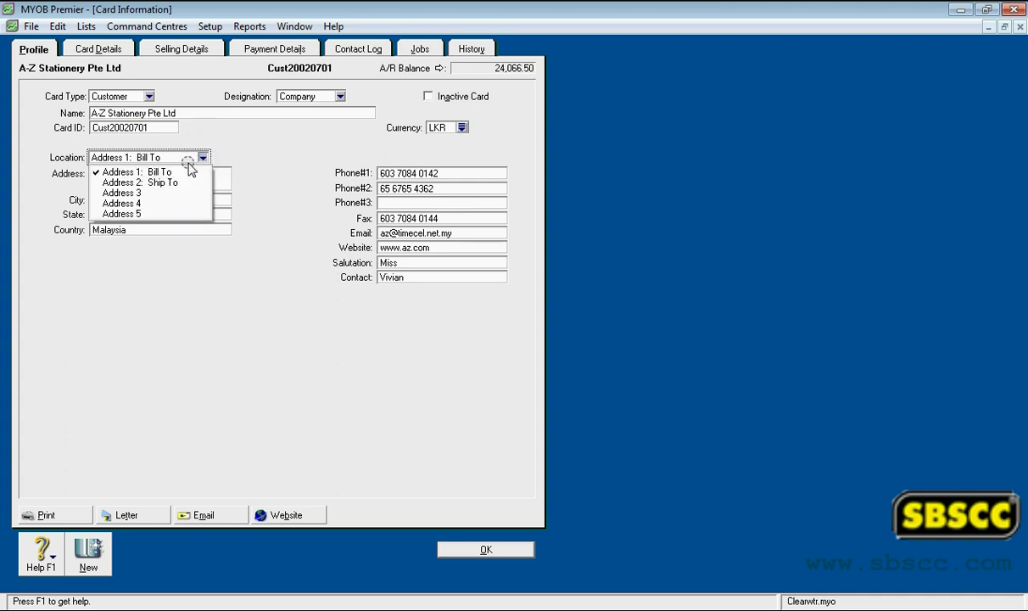
click(282, 152)
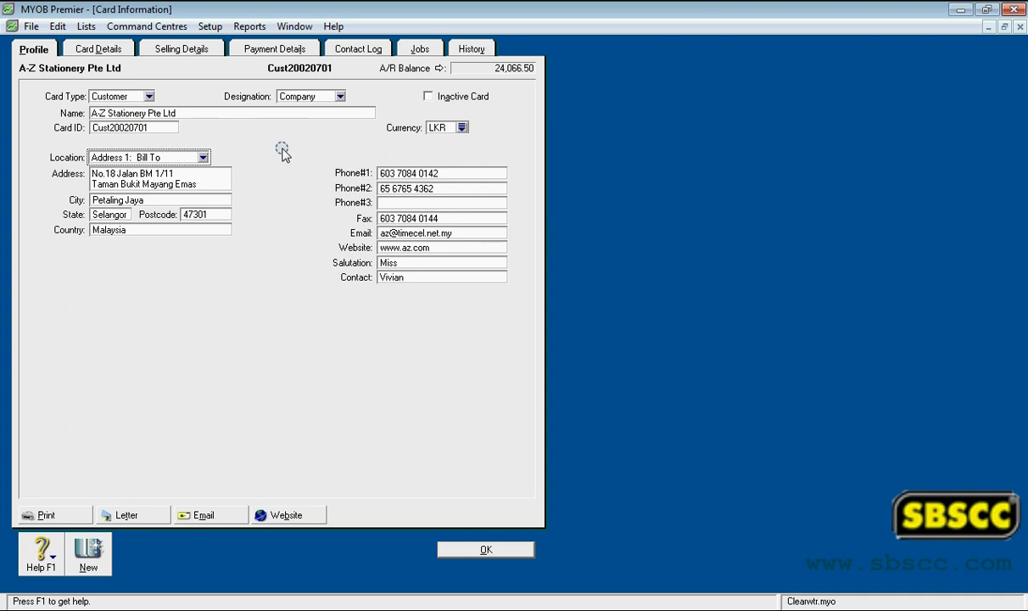
click(463, 128)
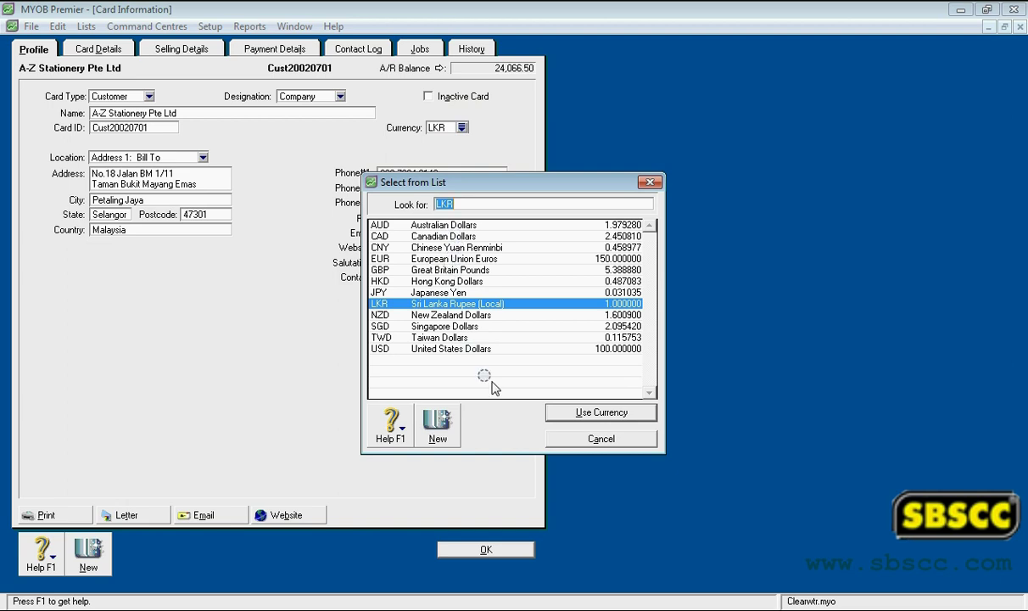
click(580, 443)
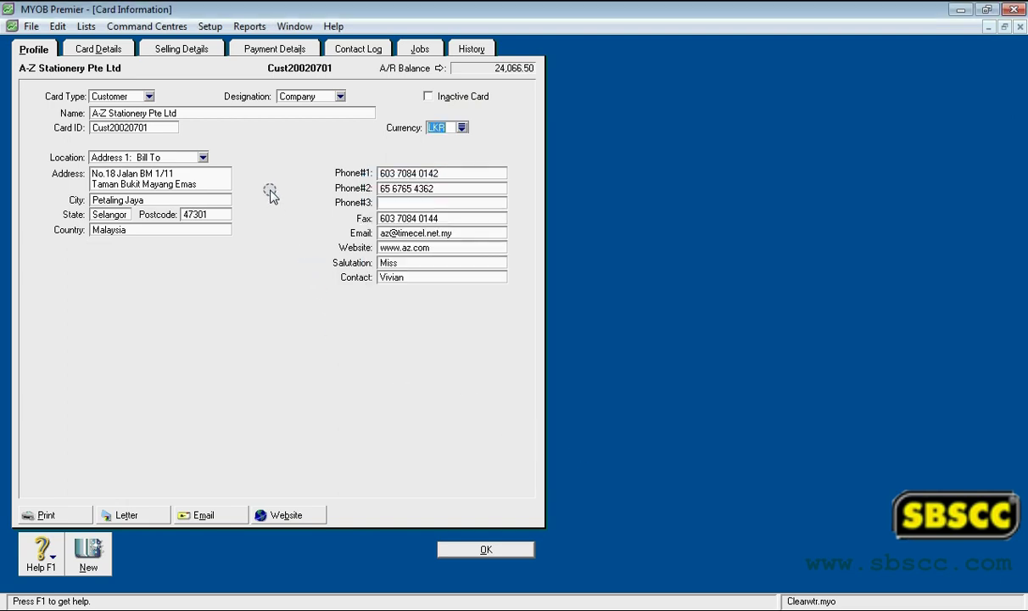
View the receivables analysis behind the customer's A/R balance and return to the card.
click(441, 69)
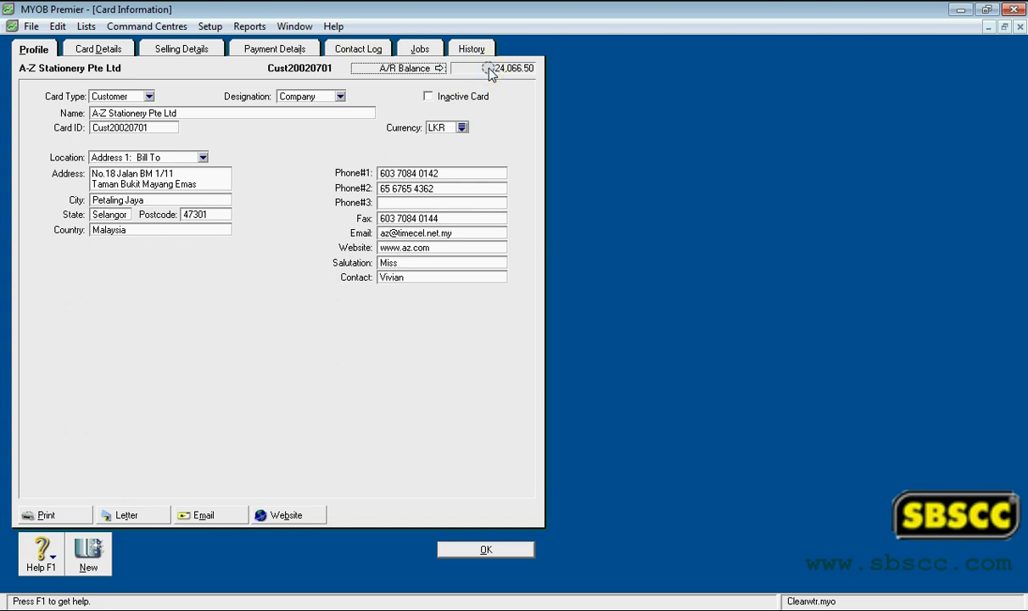
click(440, 69)
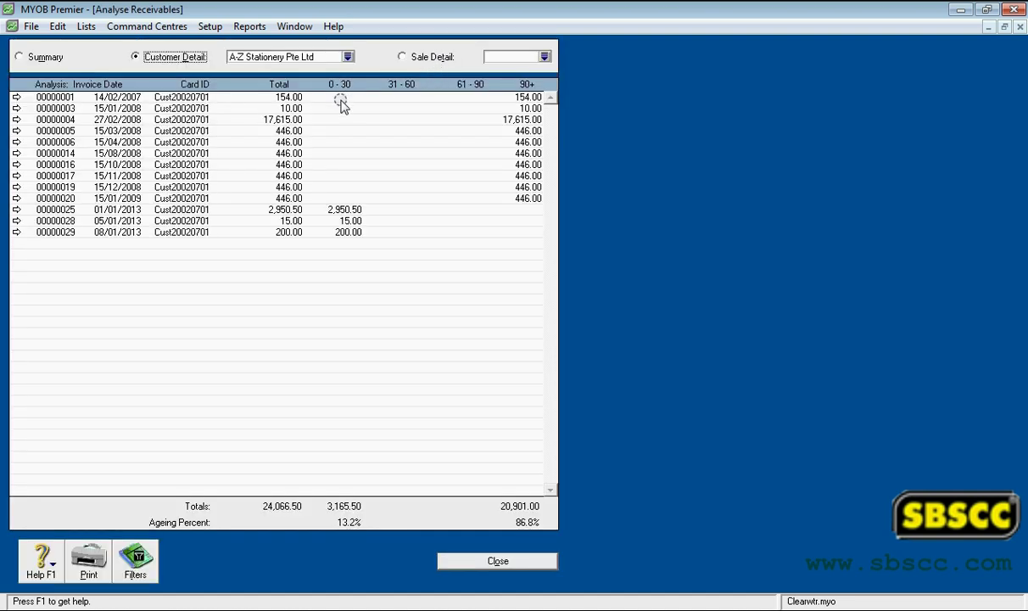
click(481, 561)
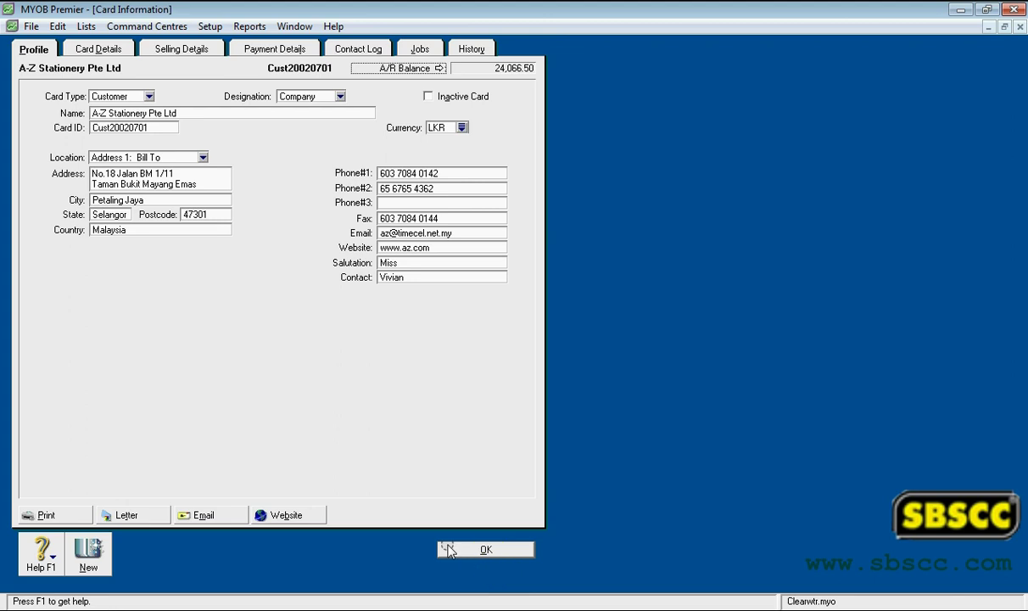
Review the card type and designation choices, keeping Customer and Company, and point out the inactive card option.
click(150, 97)
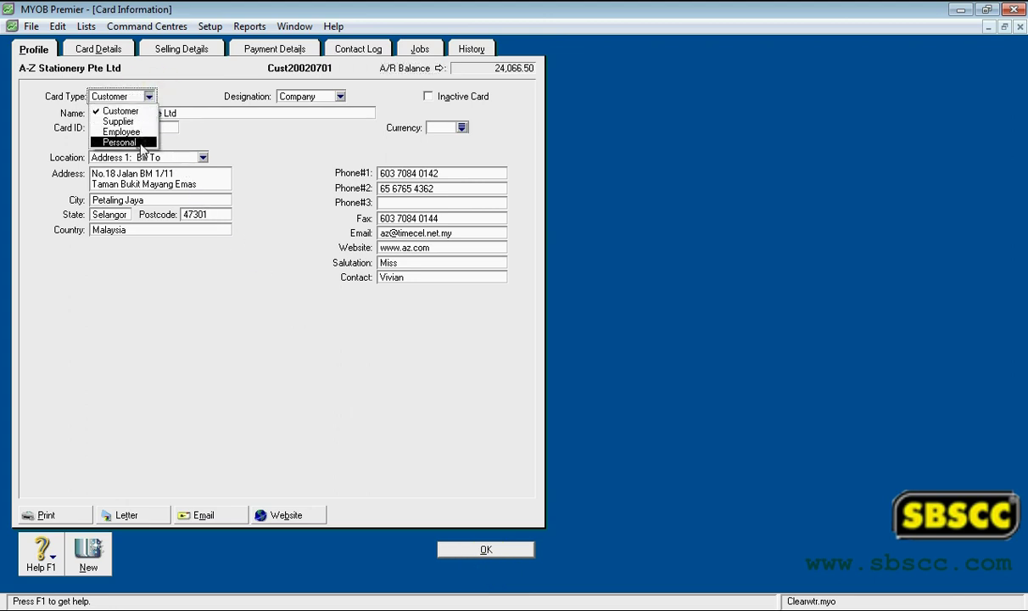
click(142, 112)
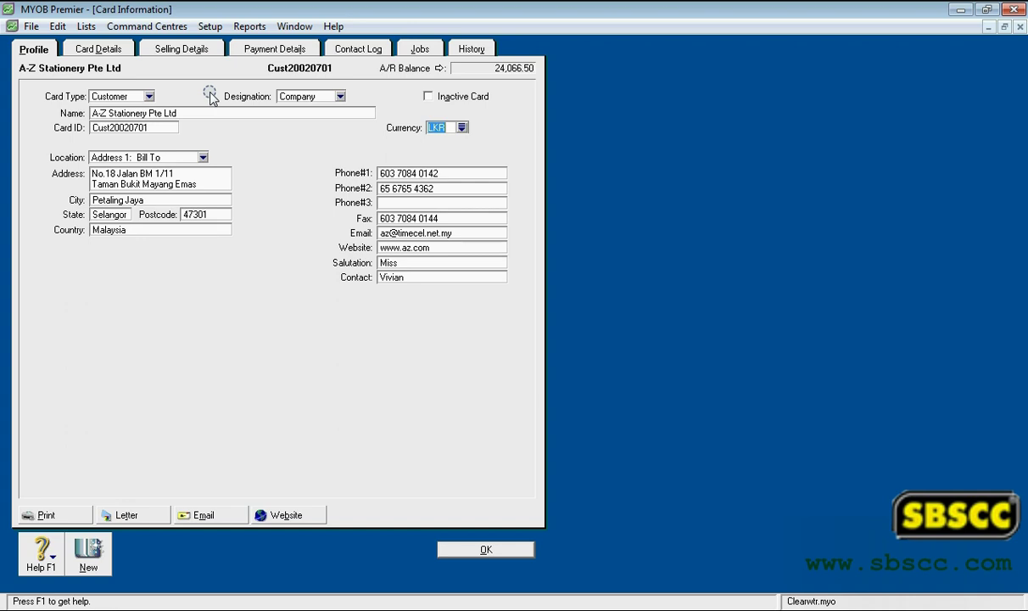
click(340, 96)
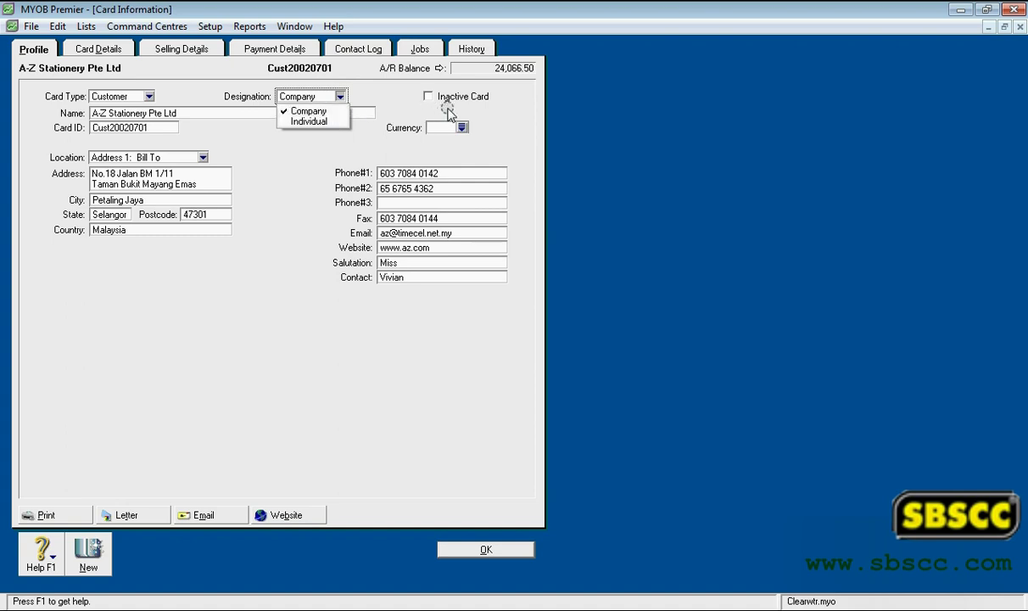
click(485, 103)
click(488, 100)
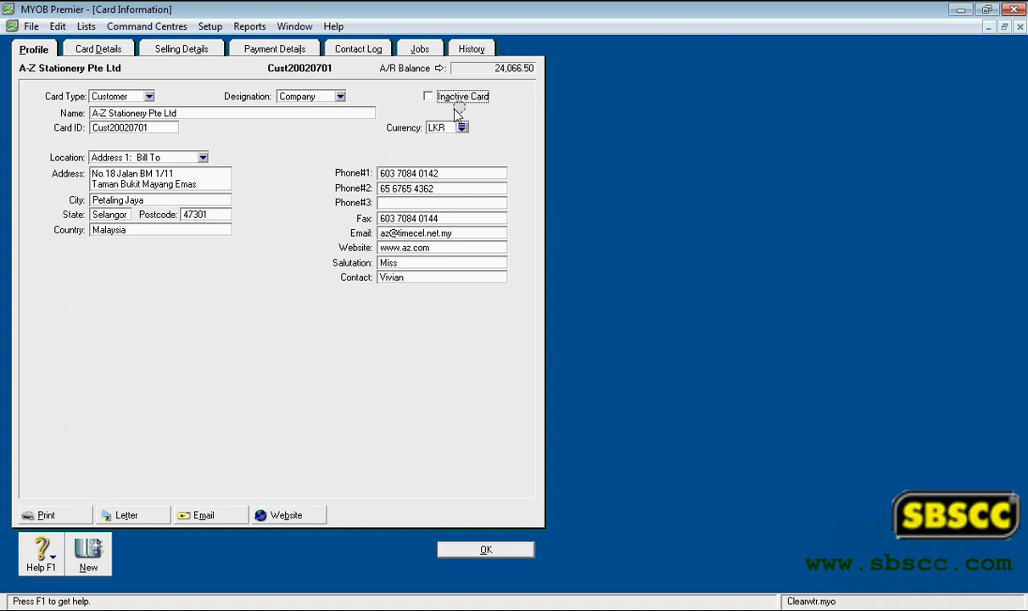
Switch the designation to Individual to examine the last and first name fields, and restore it to Company.
click(339, 96)
click(325, 122)
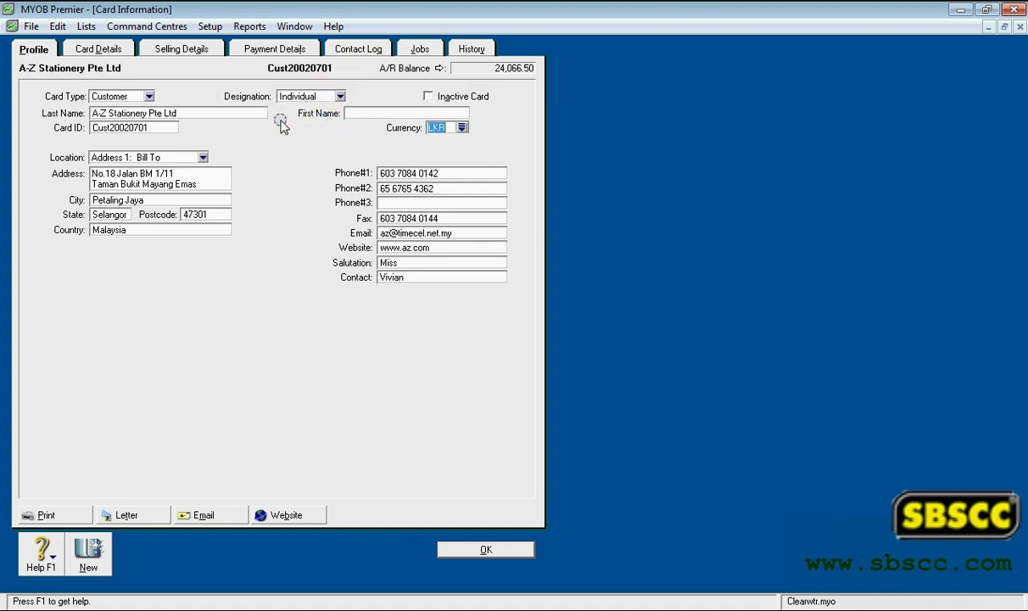
click(190, 114)
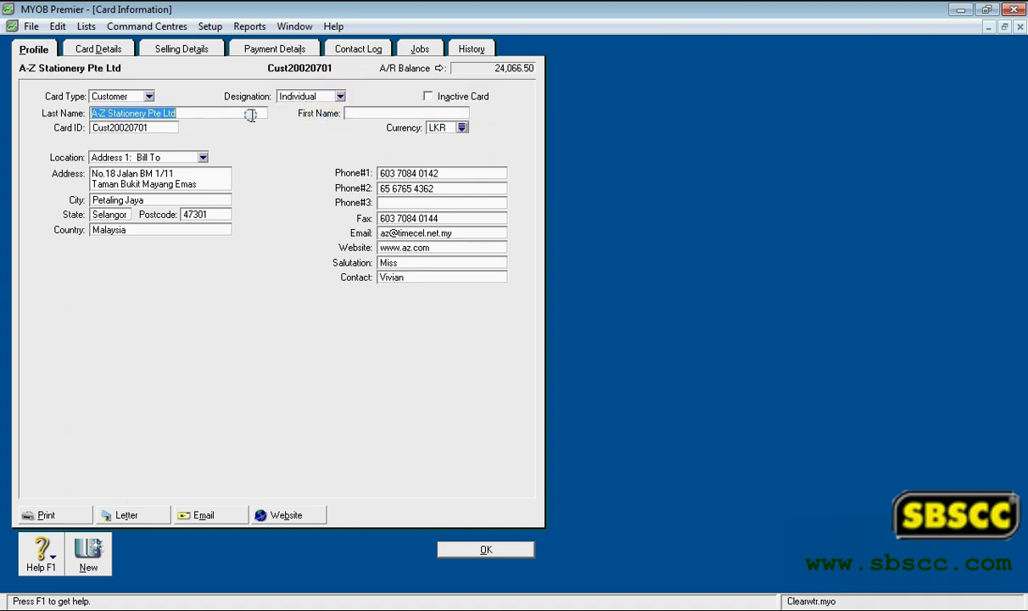
click(352, 114)
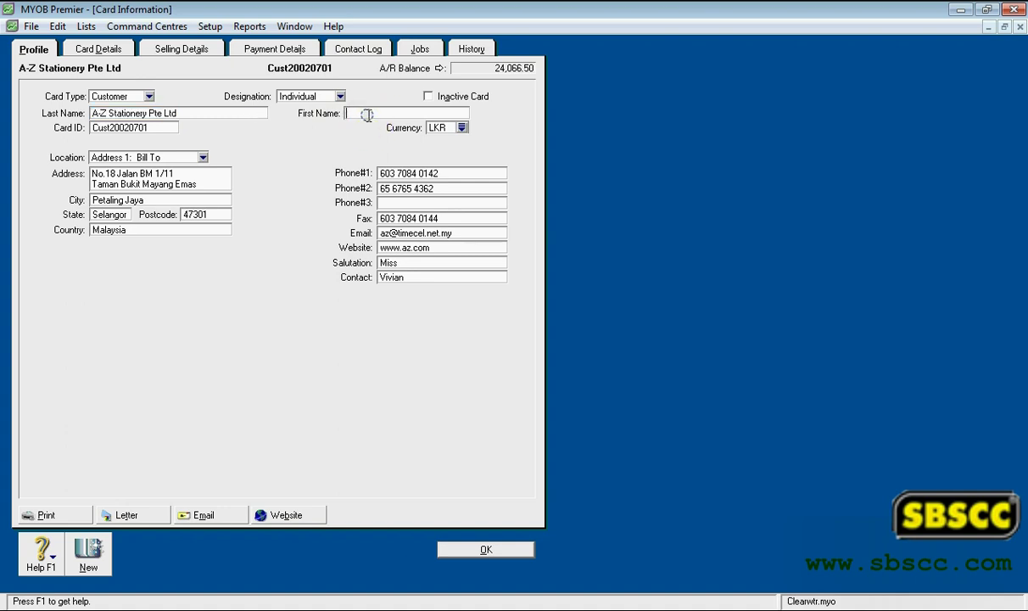
click(339, 97)
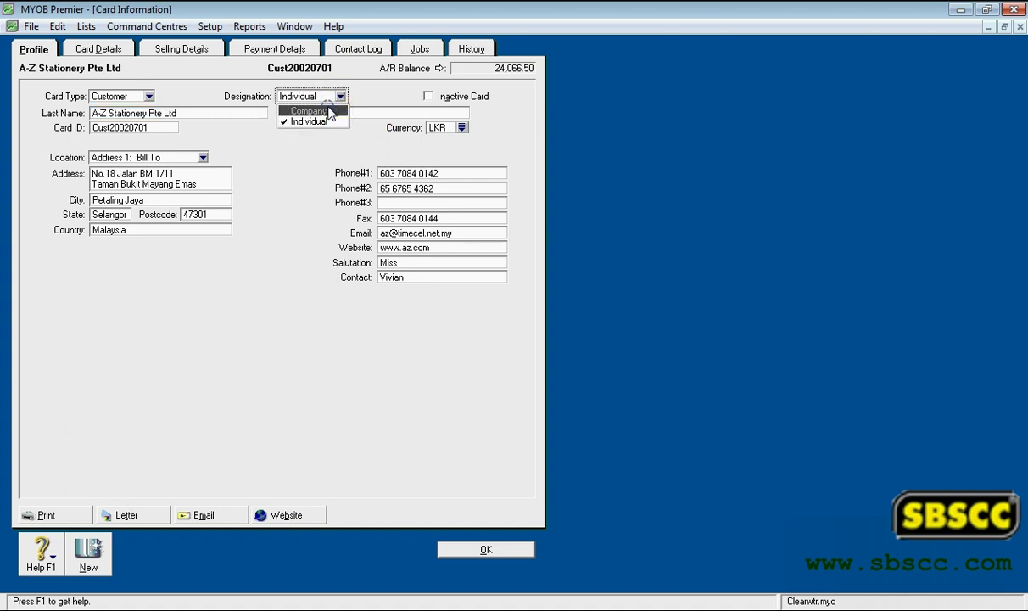
click(329, 111)
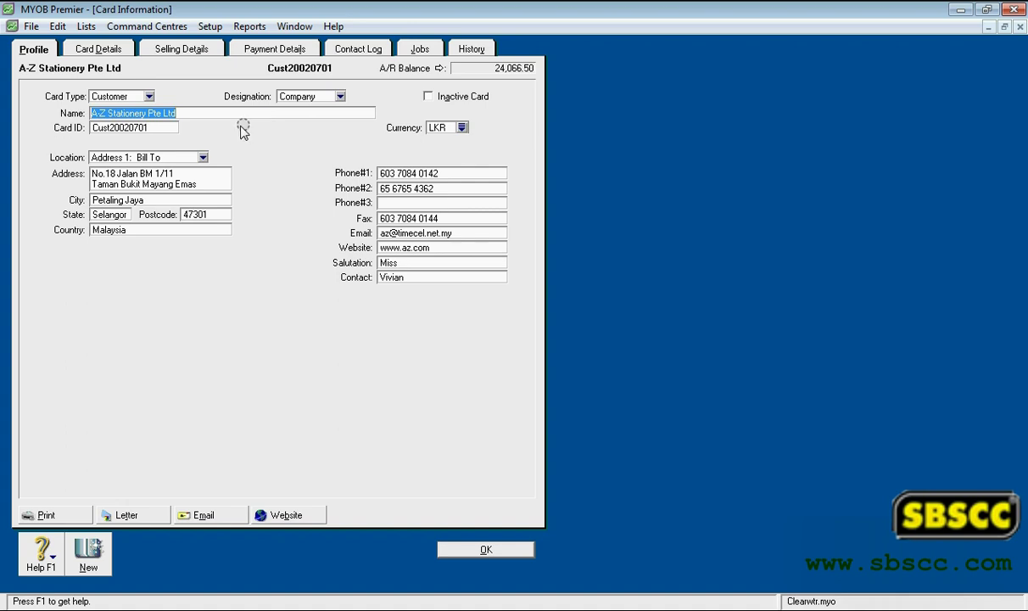
Examine the card ID field and the list of currencies, leaving both as they are.
click(167, 128)
double_click(170, 128)
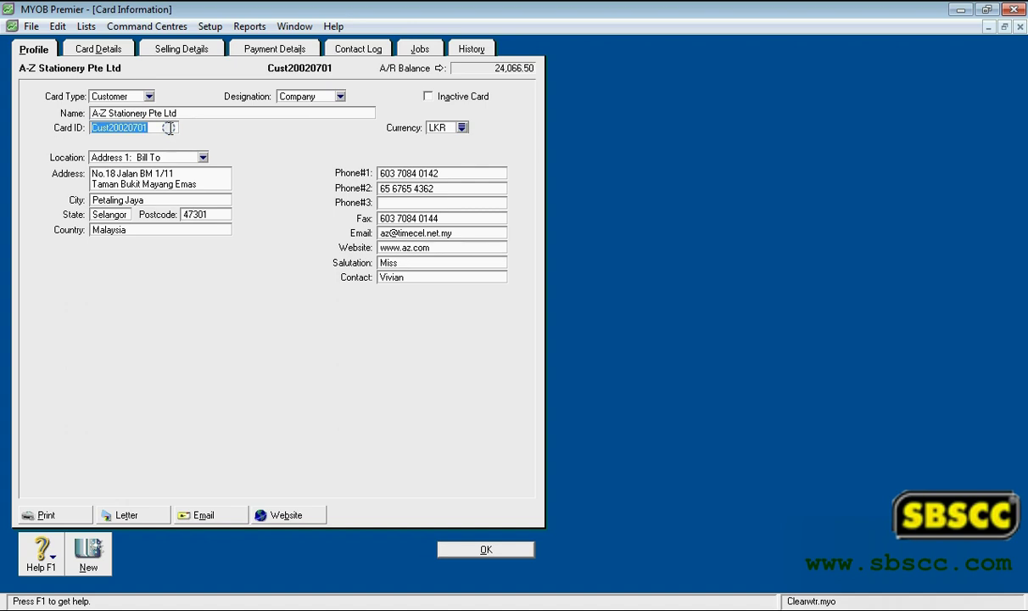
click(462, 127)
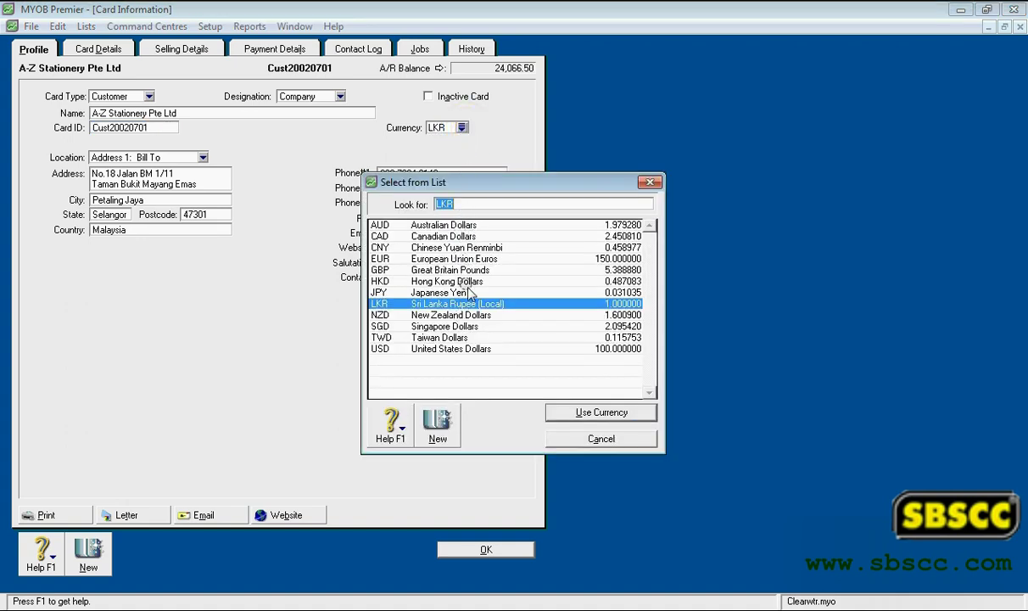
click(564, 437)
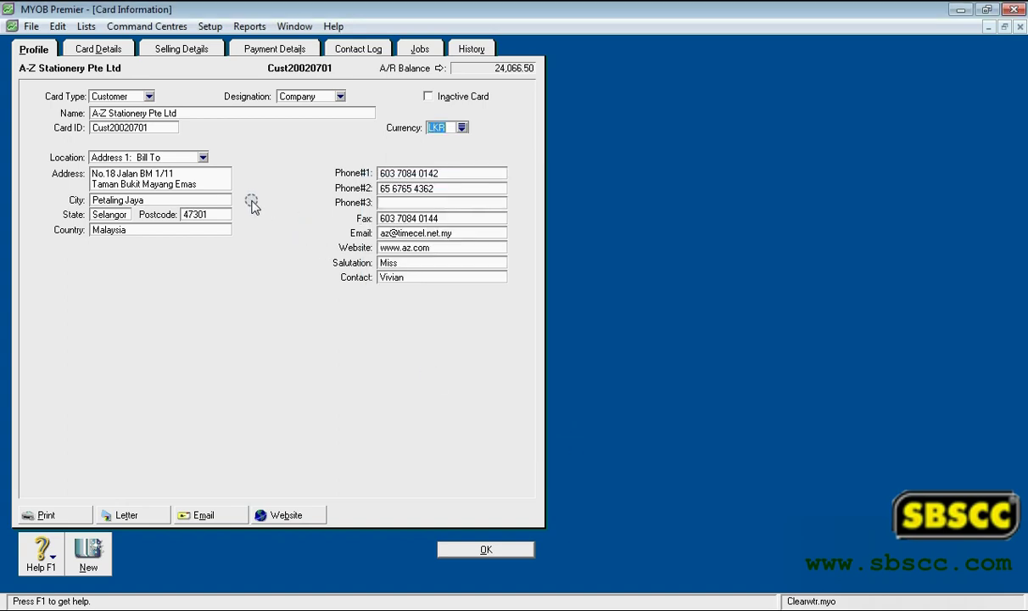
Review the location choices and the address, city, state, postcode and country fields of the Bill To address.
click(203, 157)
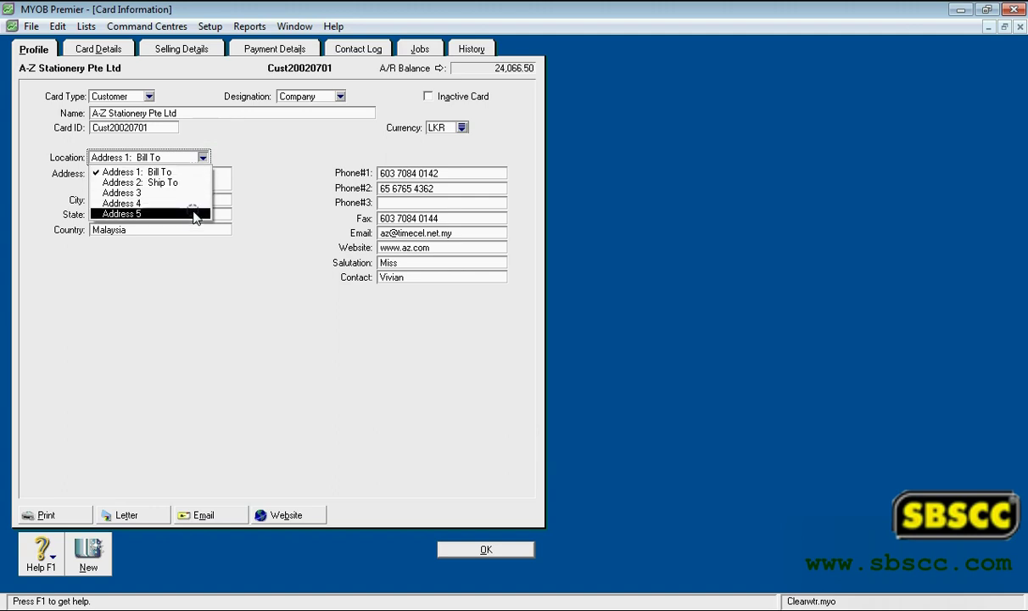
click(299, 172)
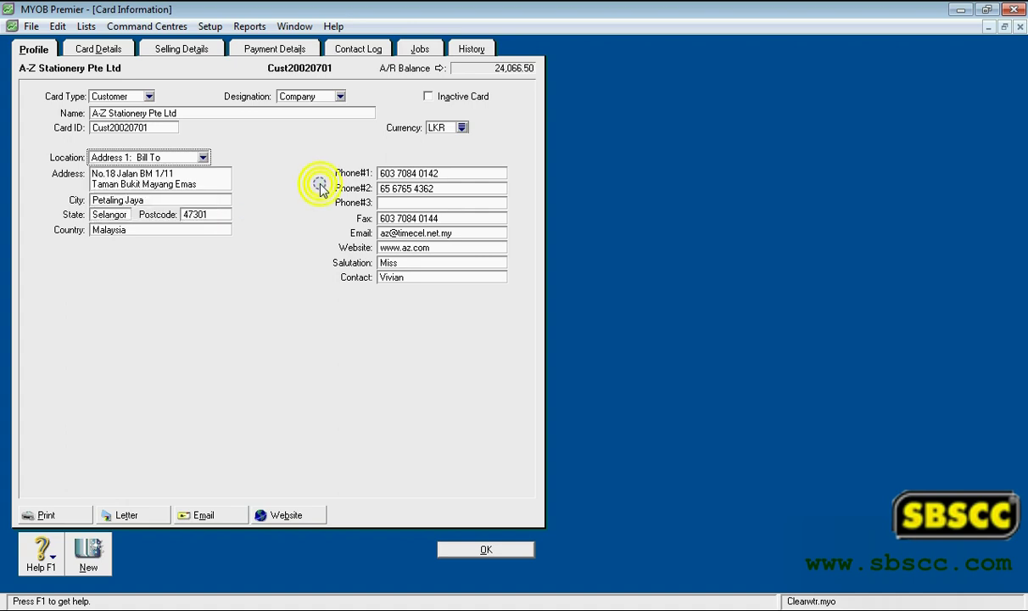
click(143, 180)
click(119, 200)
click(121, 214)
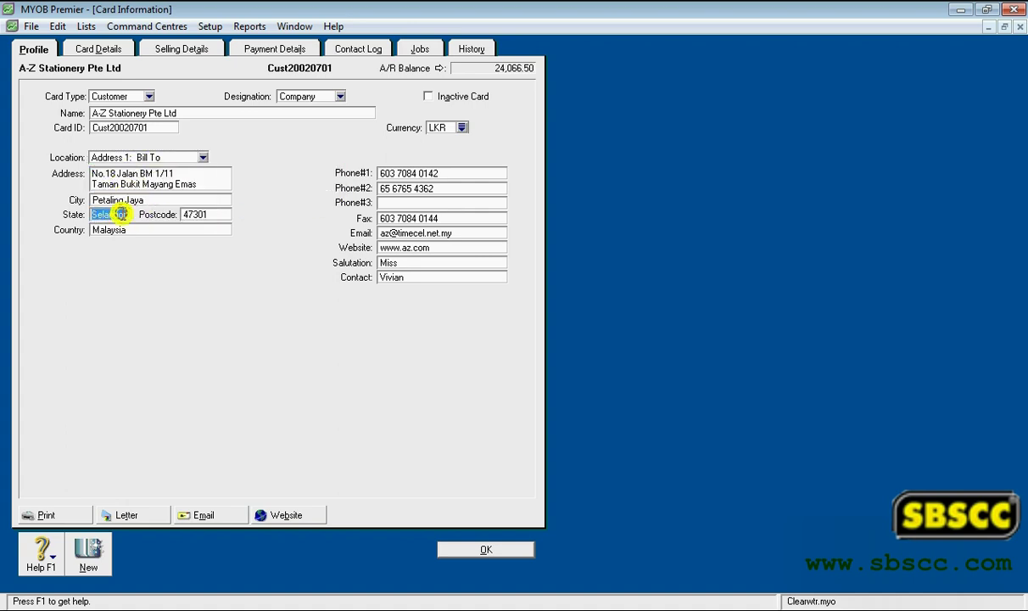
click(201, 214)
click(181, 227)
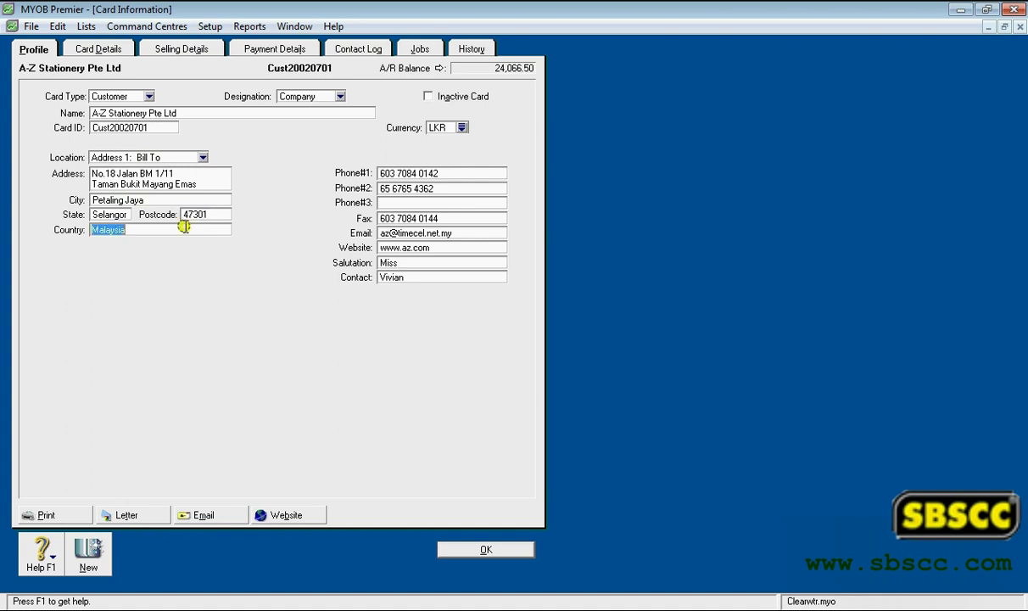
Compare the details held under Address 2: Ship To and Address 3, and return to Address 1: Bill To.
click(203, 157)
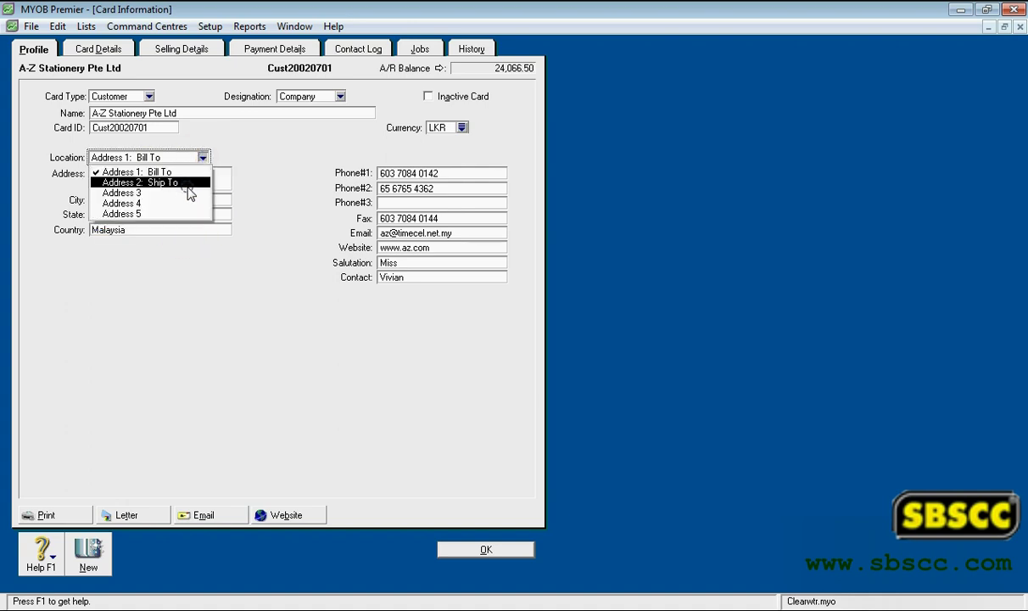
click(188, 185)
click(203, 158)
click(192, 194)
click(203, 158)
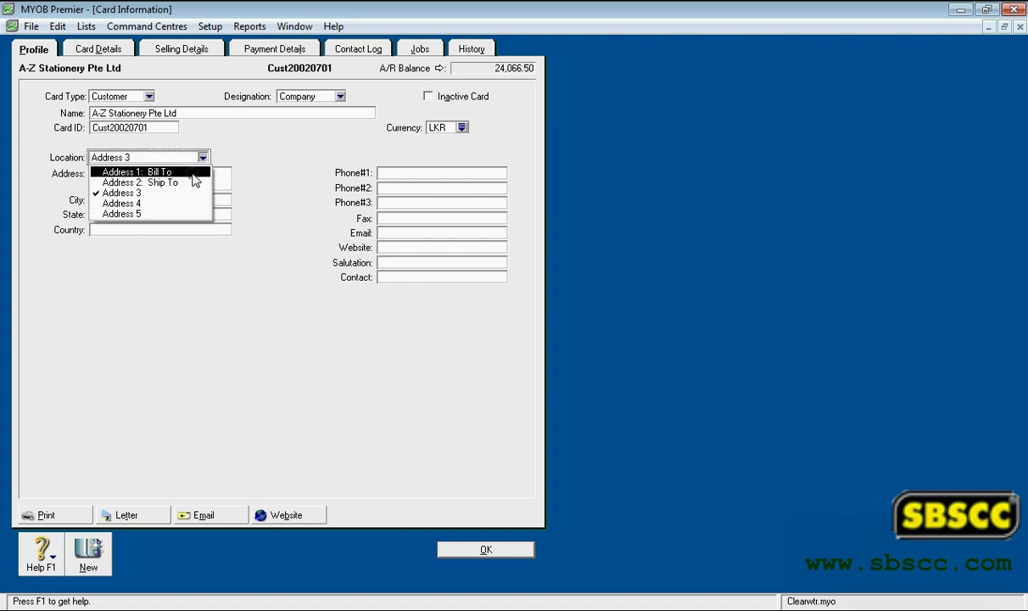
click(193, 173)
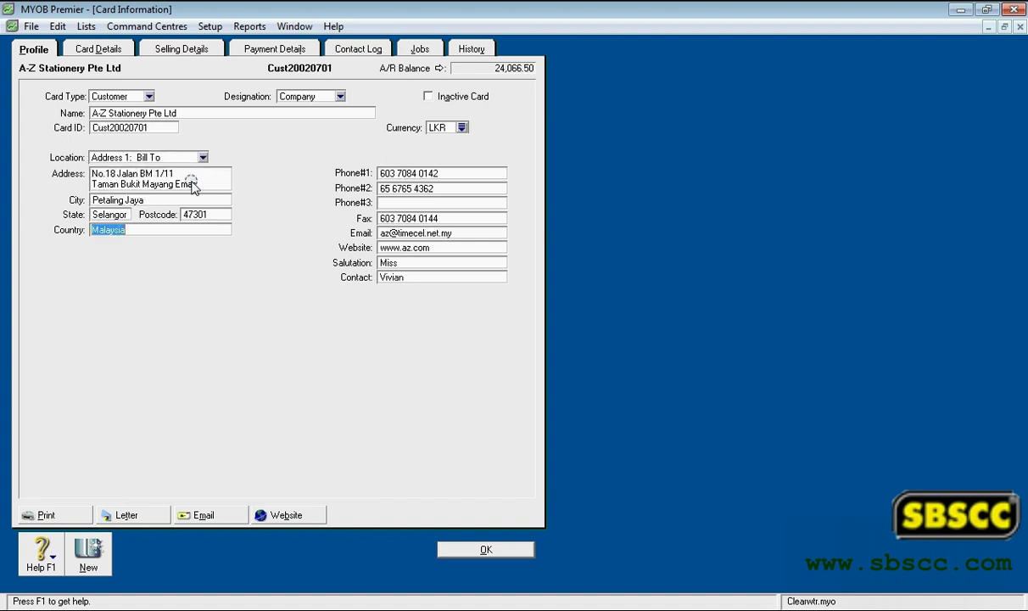
click(191, 183)
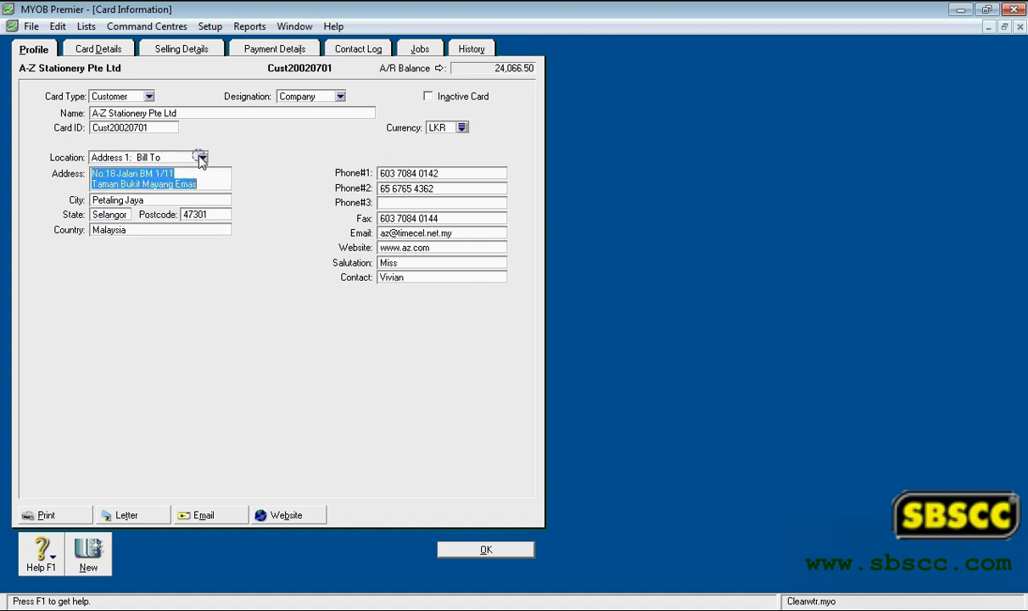
click(201, 159)
click(194, 182)
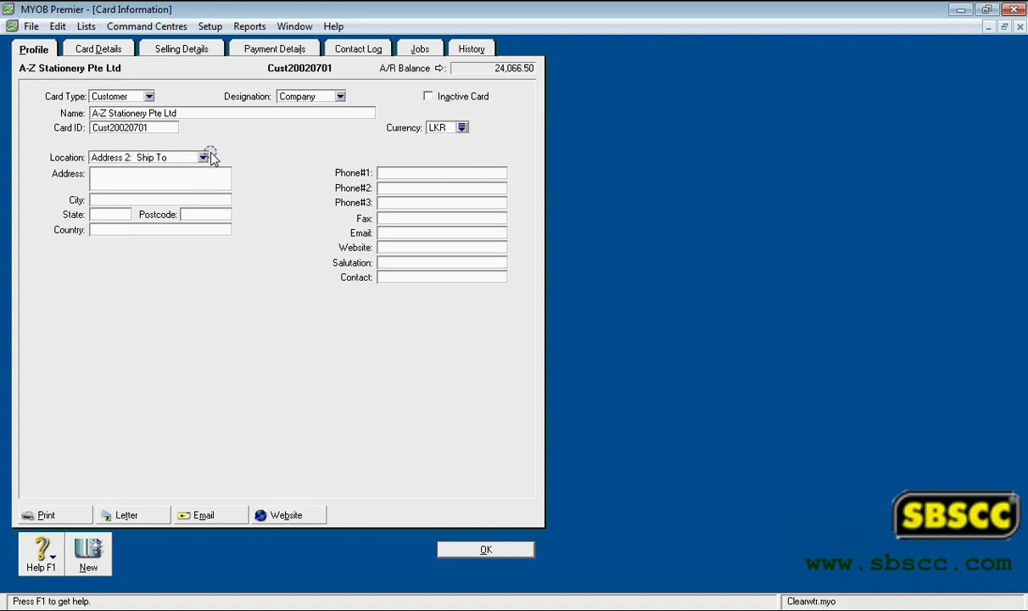
click(203, 158)
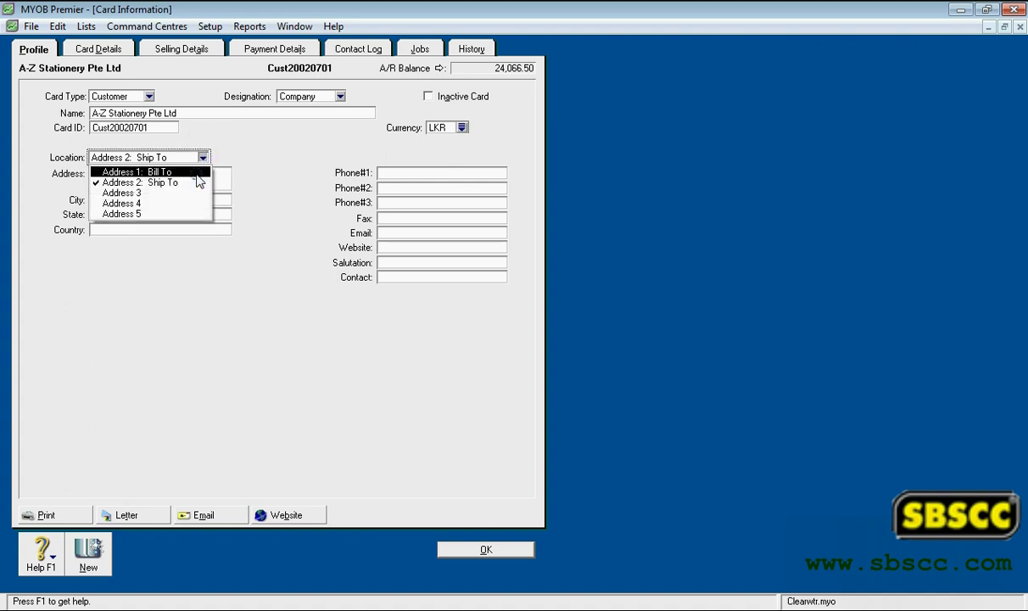
click(197, 171)
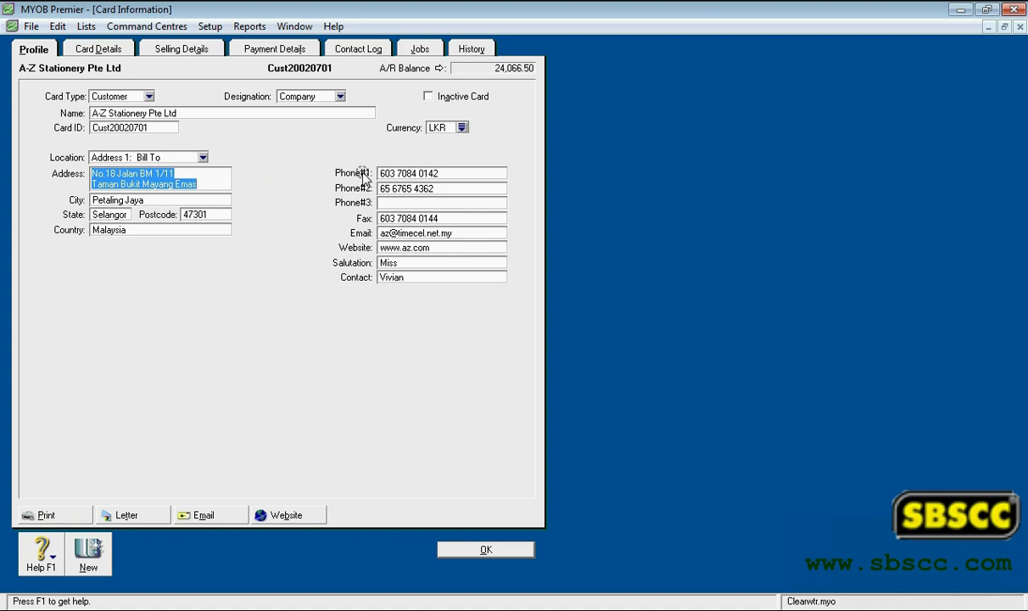
Examine the three phone fields and the fax, email, website and salutation fields of the Bill To address.
click(392, 172)
click(390, 188)
click(390, 203)
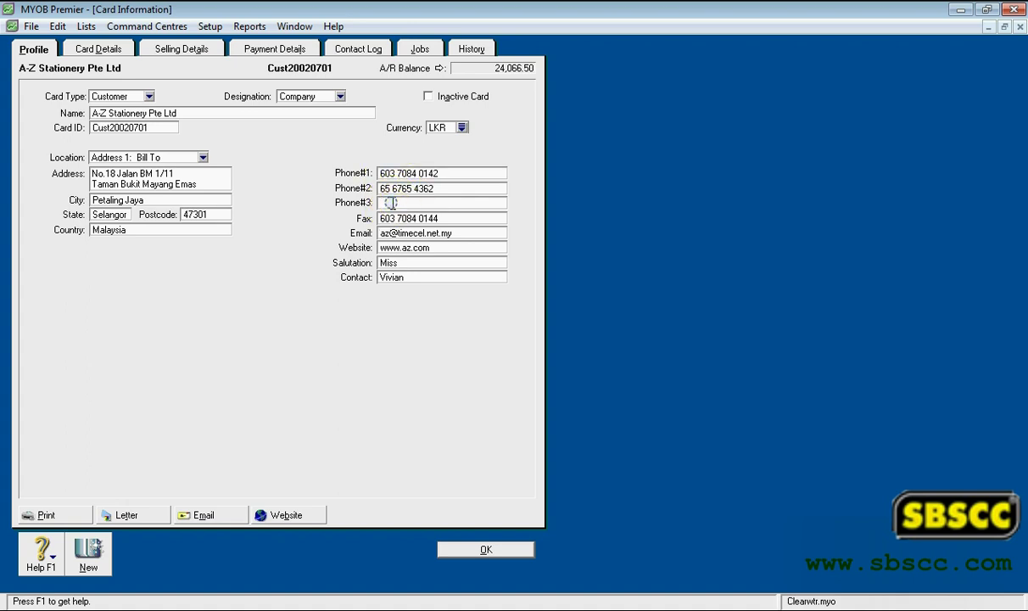
click(390, 218)
click(391, 232)
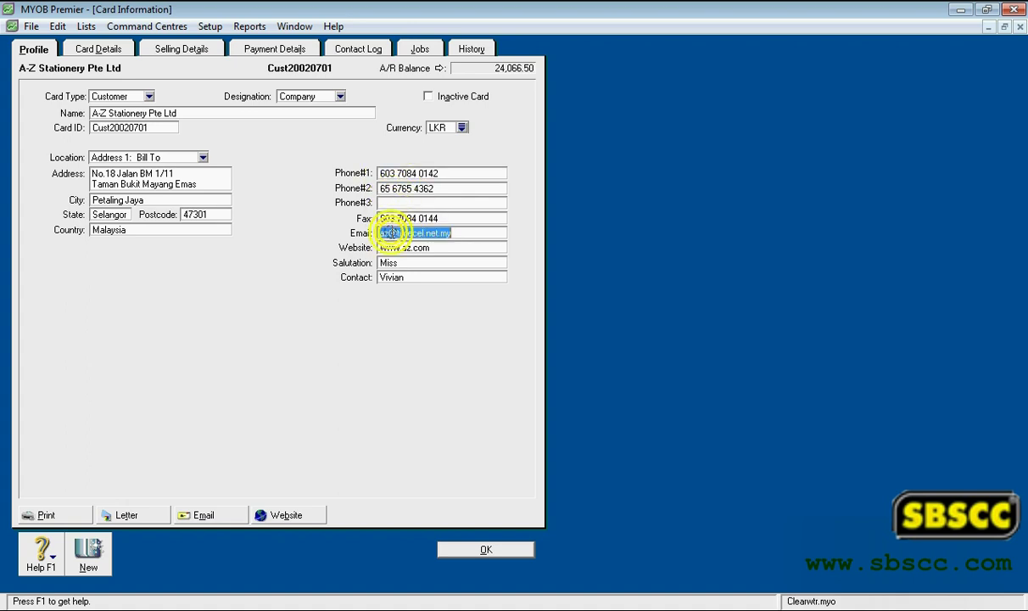
click(391, 246)
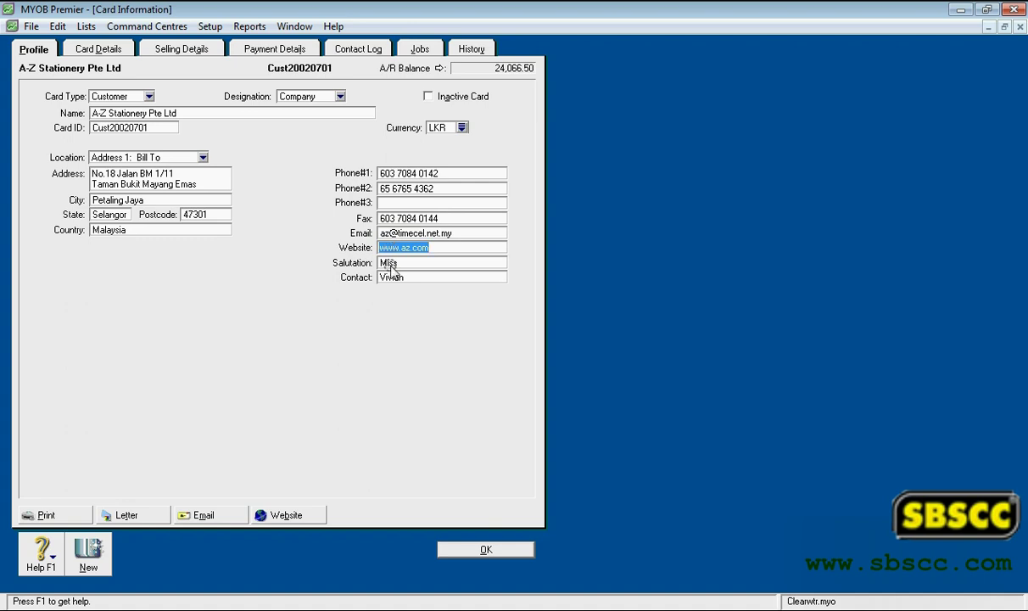
click(389, 263)
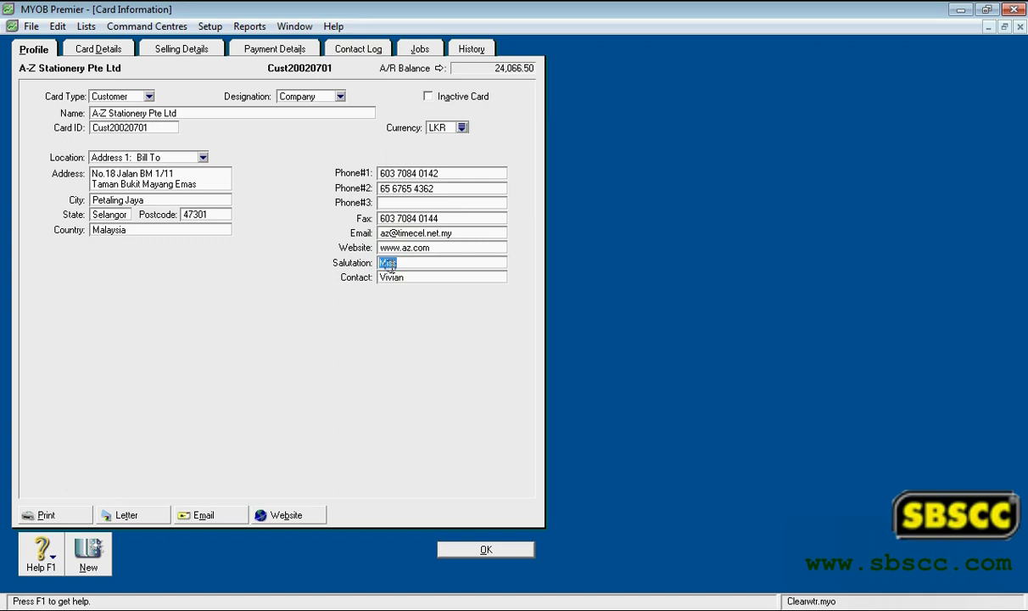
Examine the contact field of the Bill To address and the print option of the customer card.
click(392, 277)
click(42, 515)
click(668, 567)
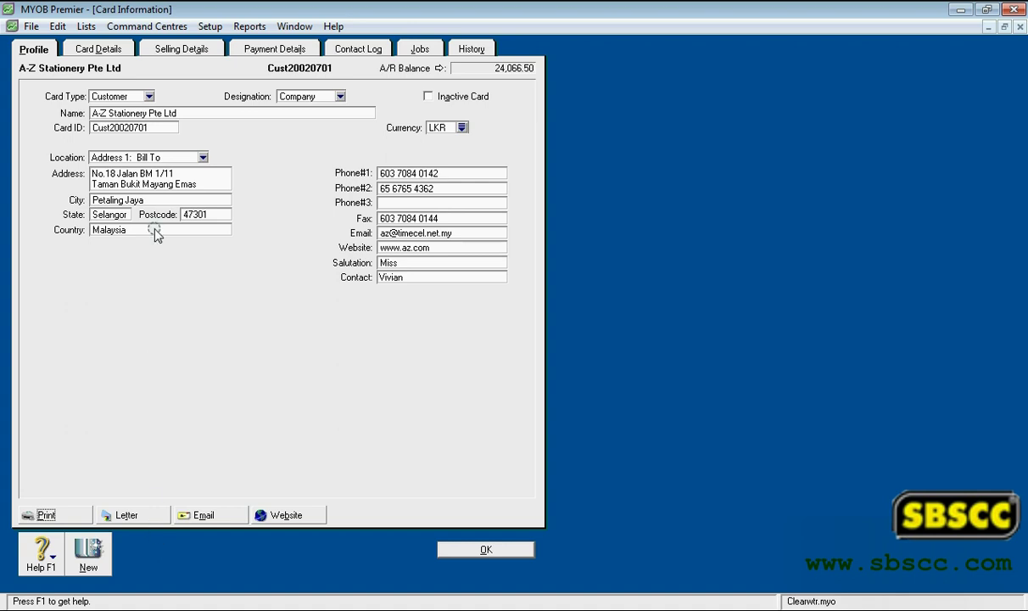
Show the Card Details page, review the invoices behind the A/R balance, and return to the card.
click(124, 52)
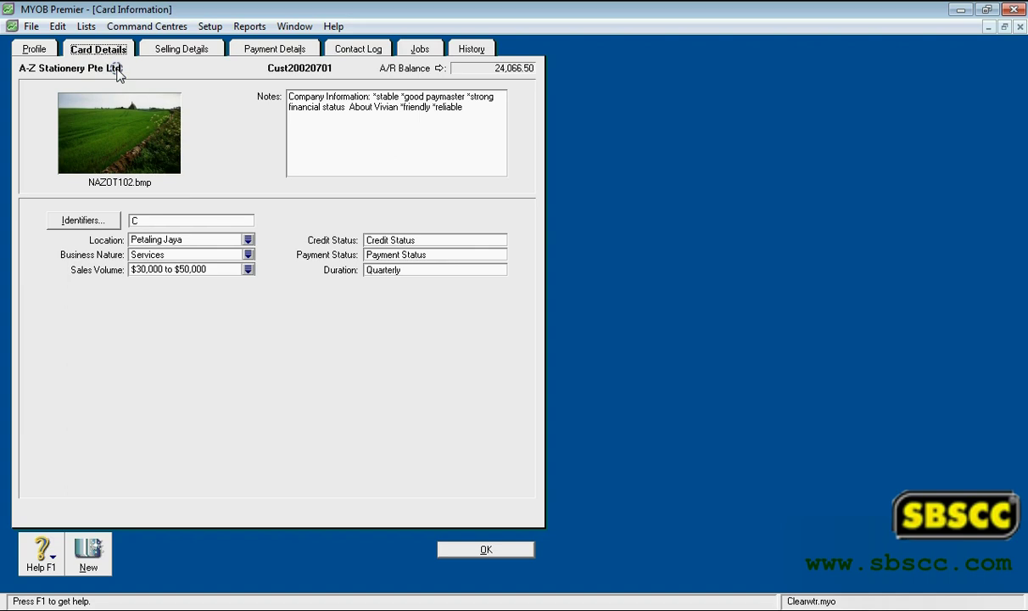
click(387, 67)
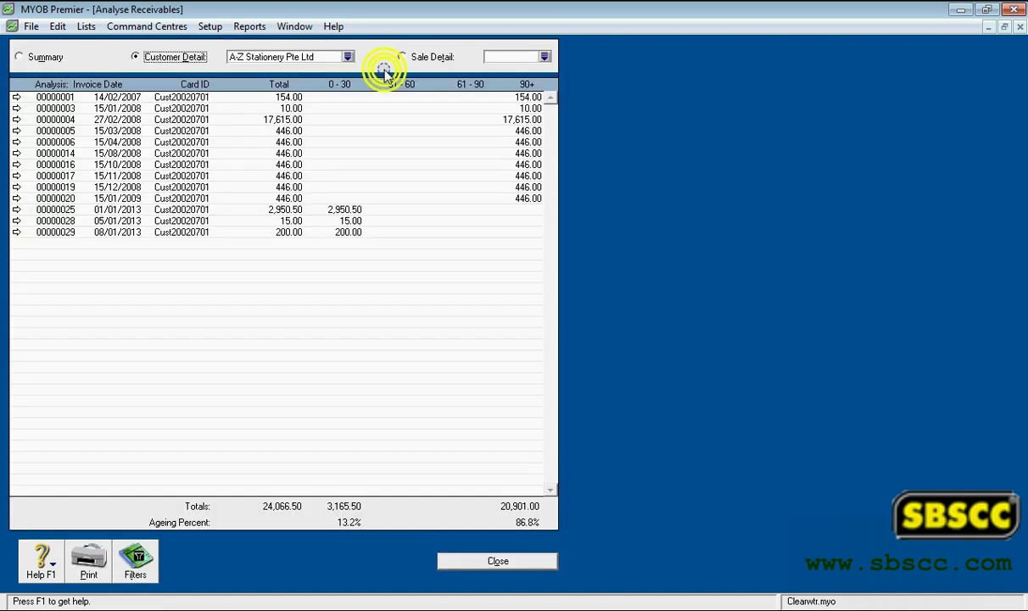
click(513, 562)
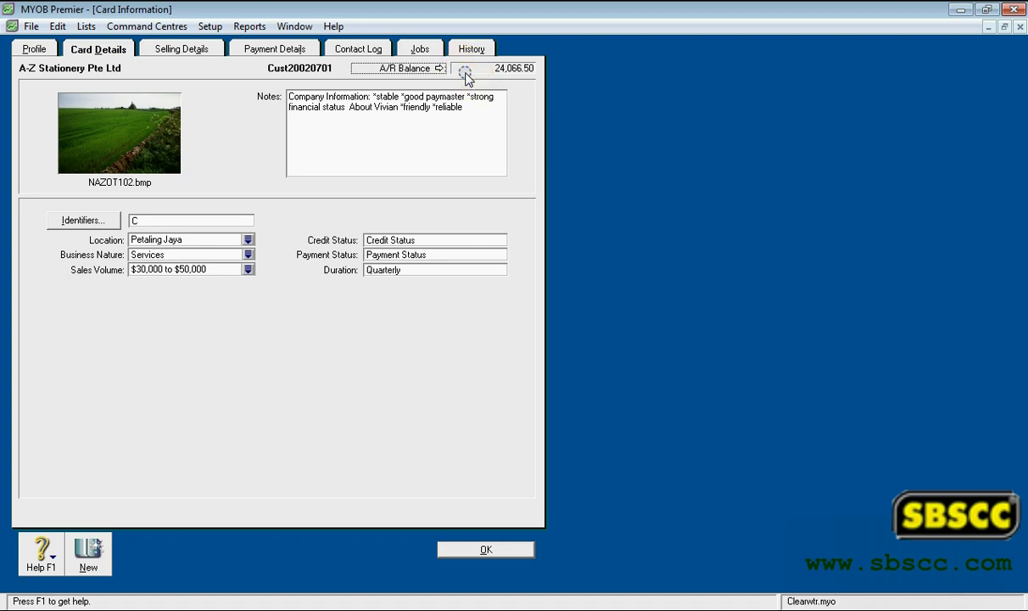
Inspect the picture information for the card's linked graphic and close it without linking or unlinking anything.
double_click(153, 132)
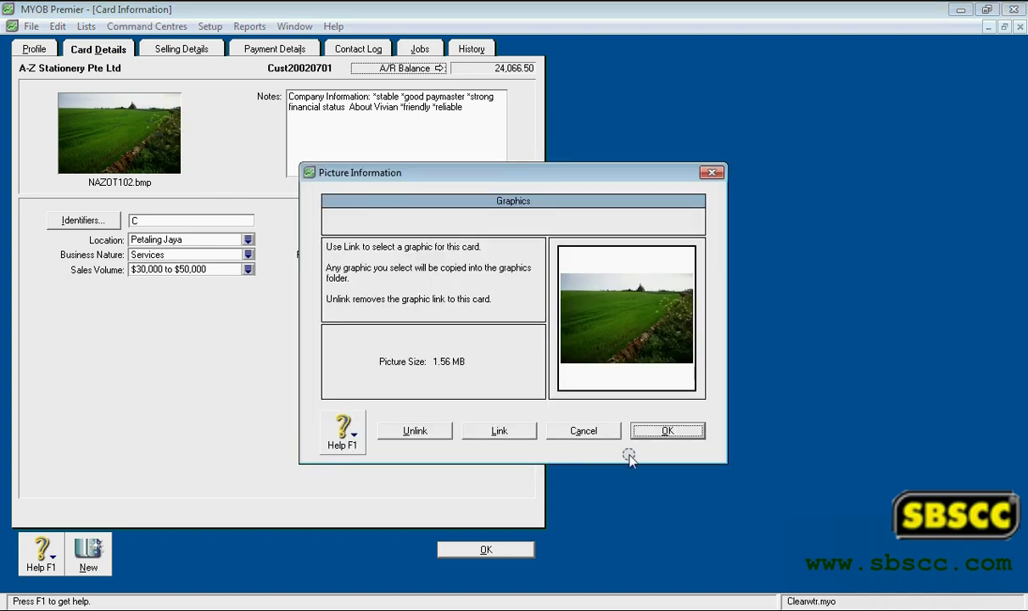
click(596, 434)
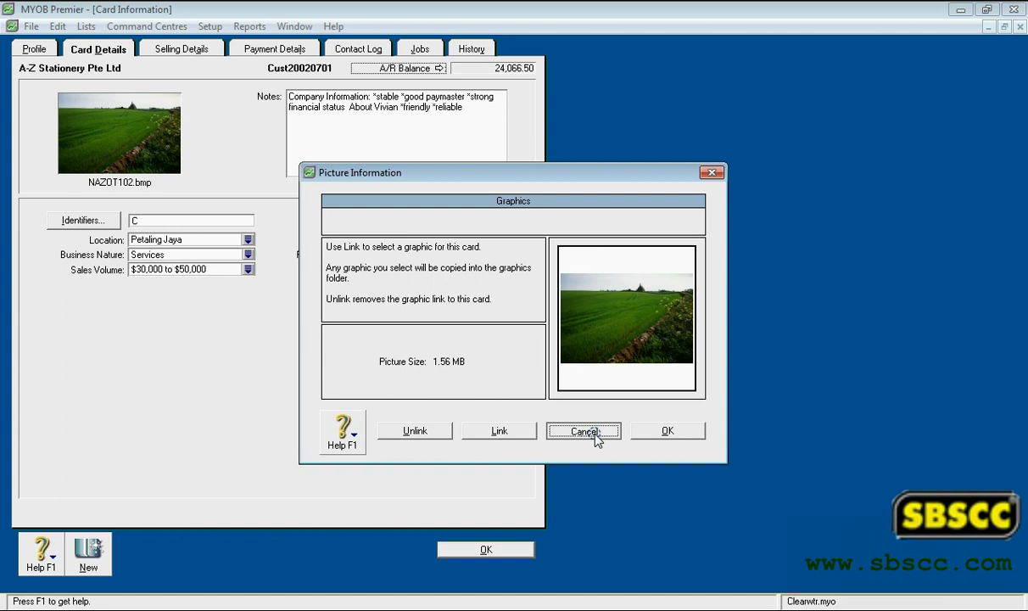
click(362, 328)
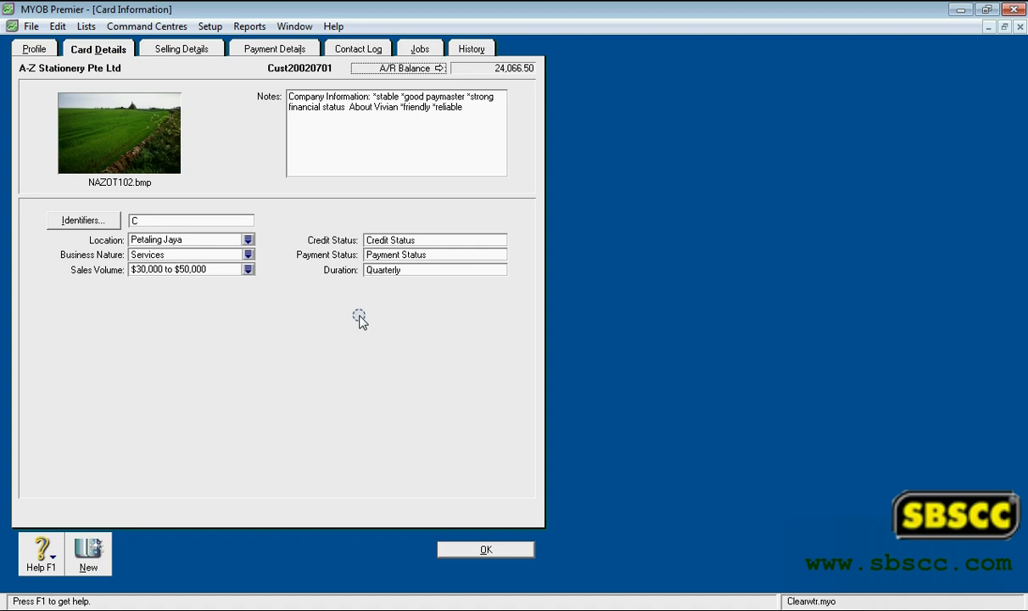
Highlight the full text of the card's notes about the company and its contact.
click(360, 109)
click(360, 108)
drag(477, 128, 294, 97)
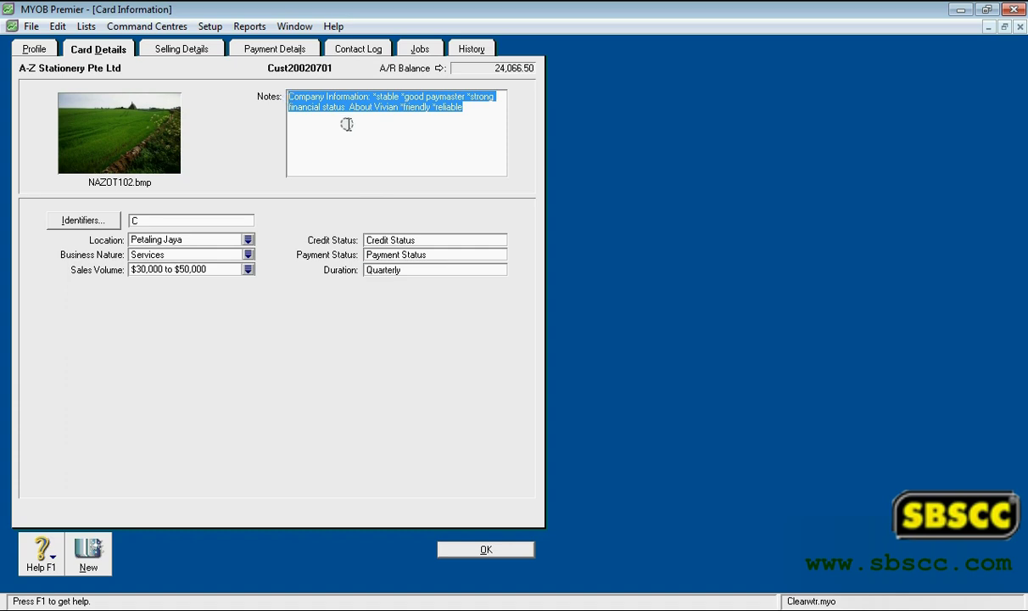
Examine the list of identifiers that can be assigned to the customer card and return to Card Details.
click(91, 220)
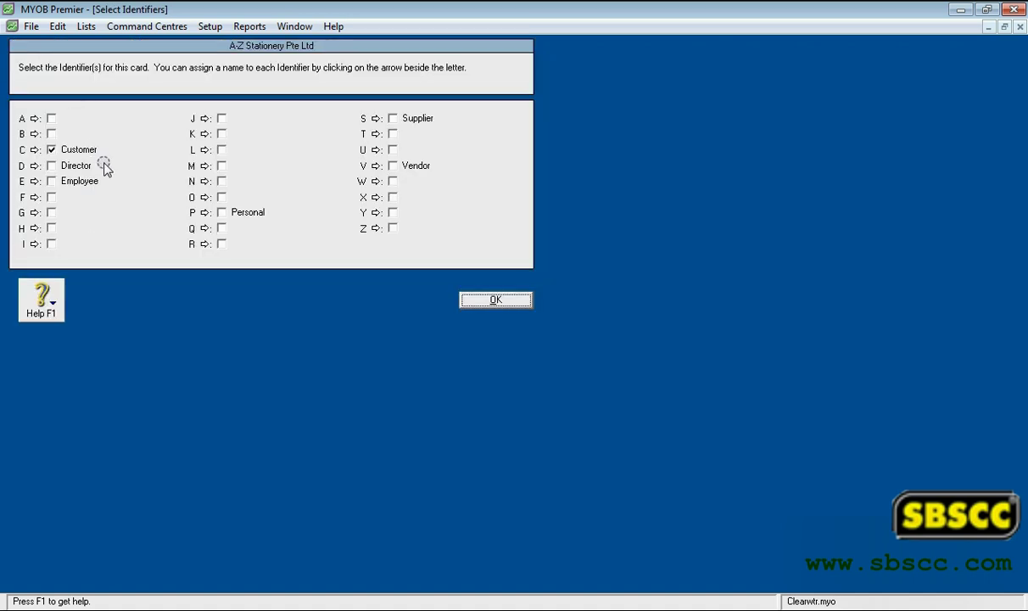
click(485, 302)
click(376, 165)
click(383, 223)
click(487, 307)
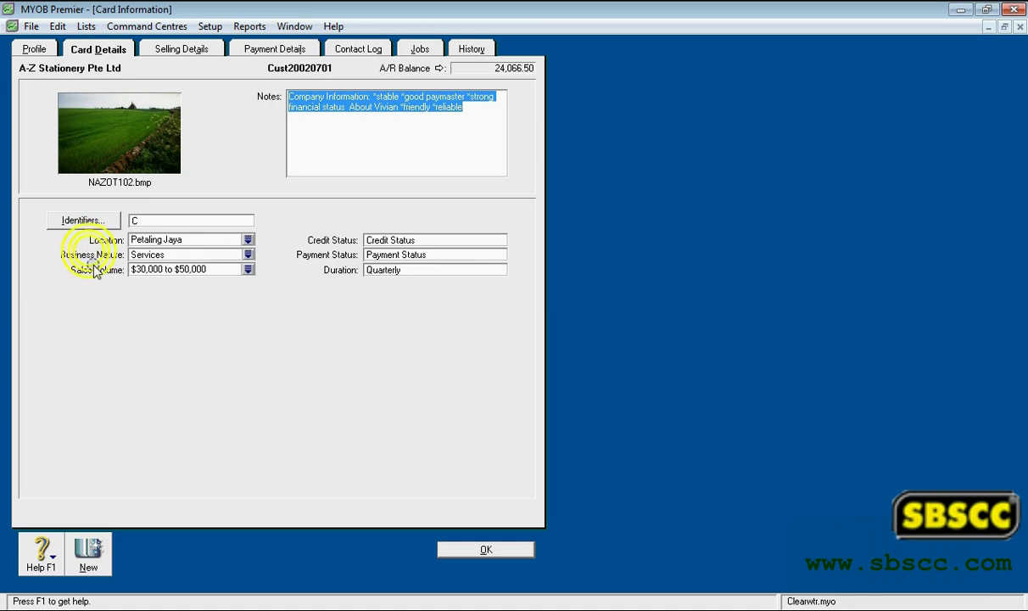
Review the custom lists for Location, Business Nature and Sales Volume, cancelling each without picking another entry.
click(248, 240)
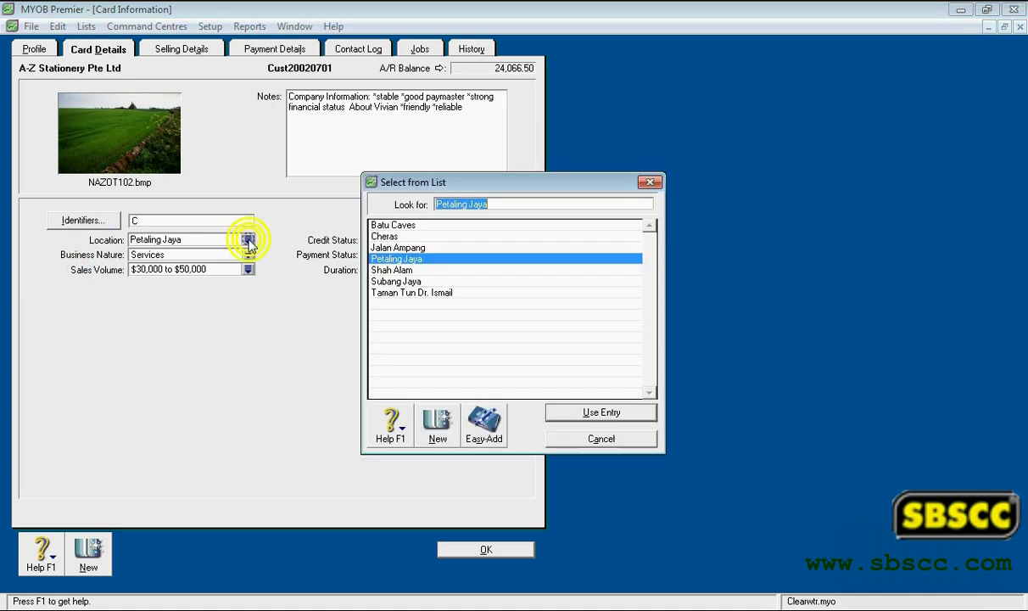
click(601, 439)
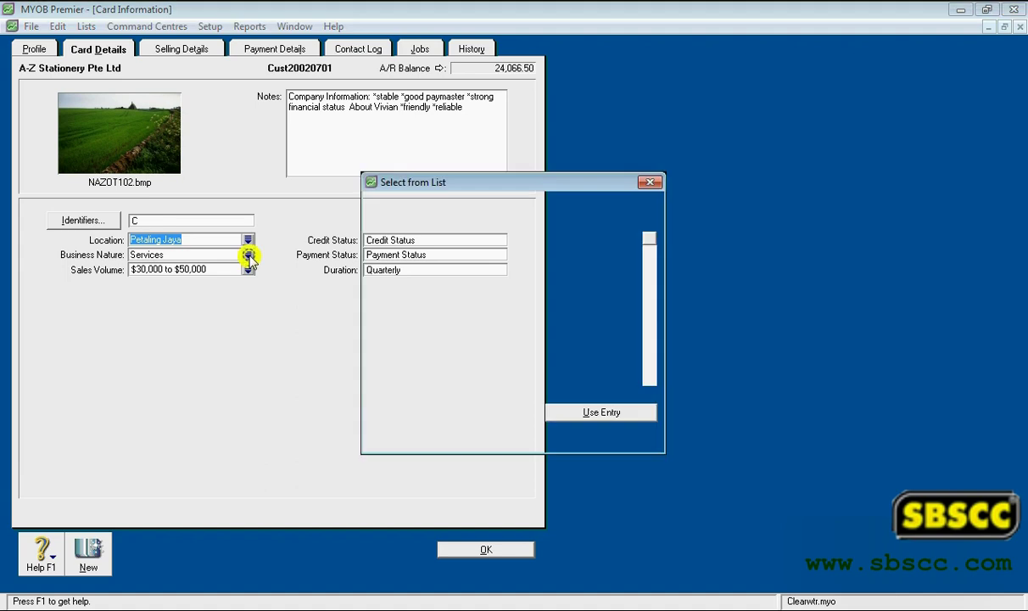
click(583, 440)
click(255, 270)
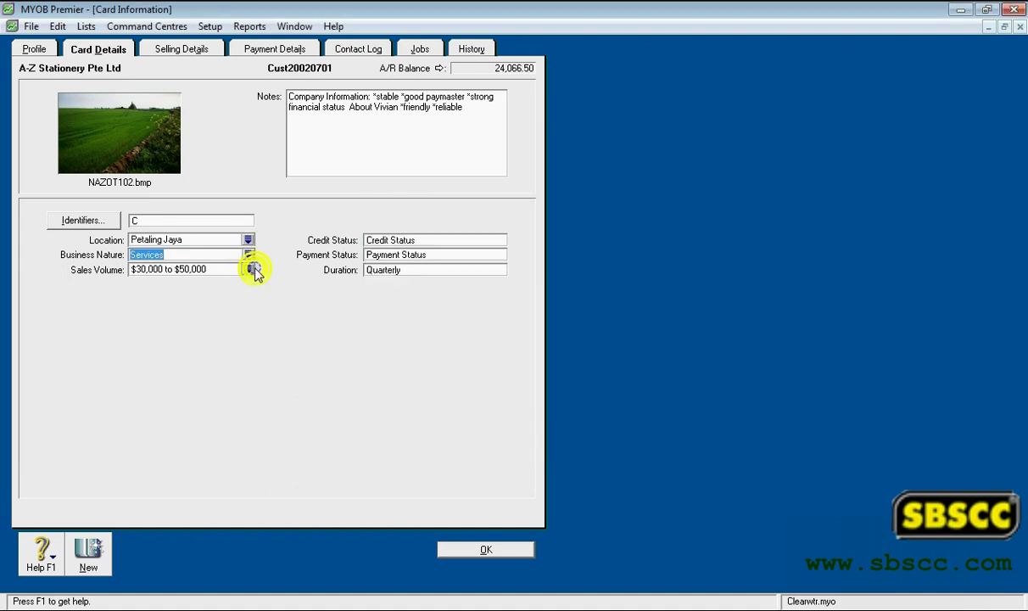
click(589, 440)
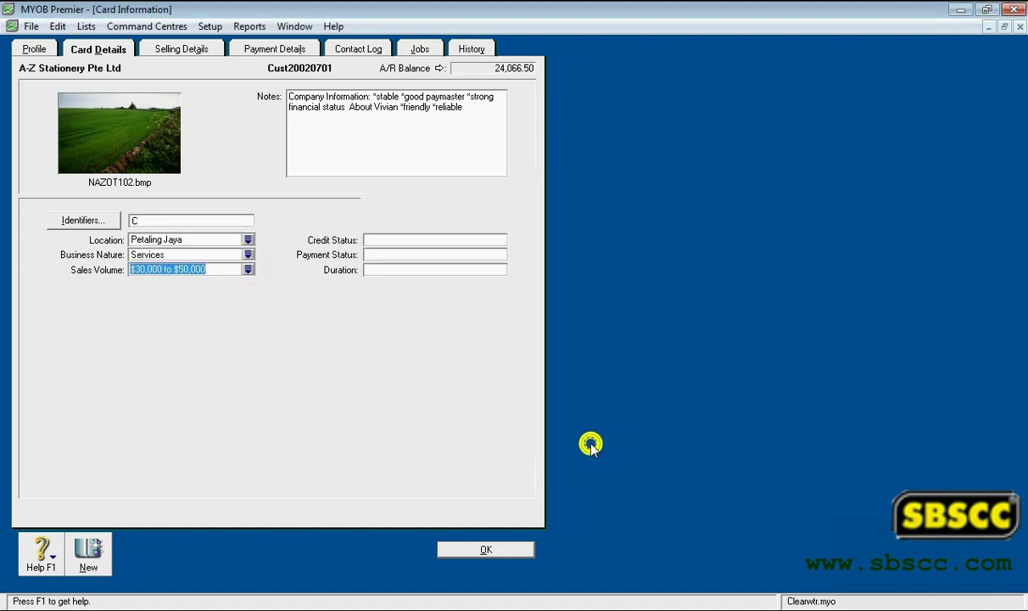
Examine the custom fields Credit Status, Payment Status and Duration on the card.
click(332, 271)
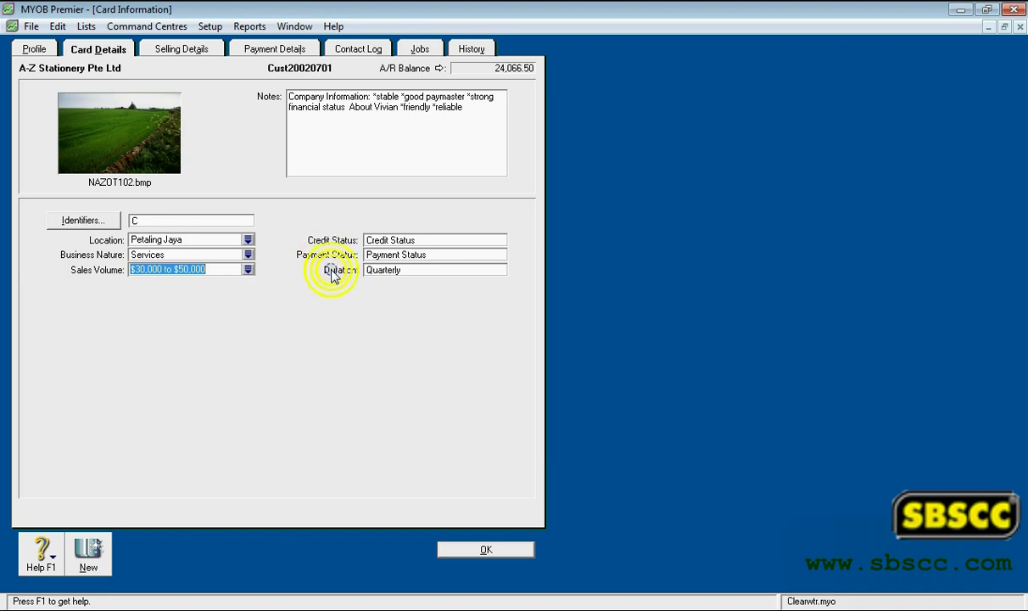
click(421, 241)
click(417, 256)
click(414, 269)
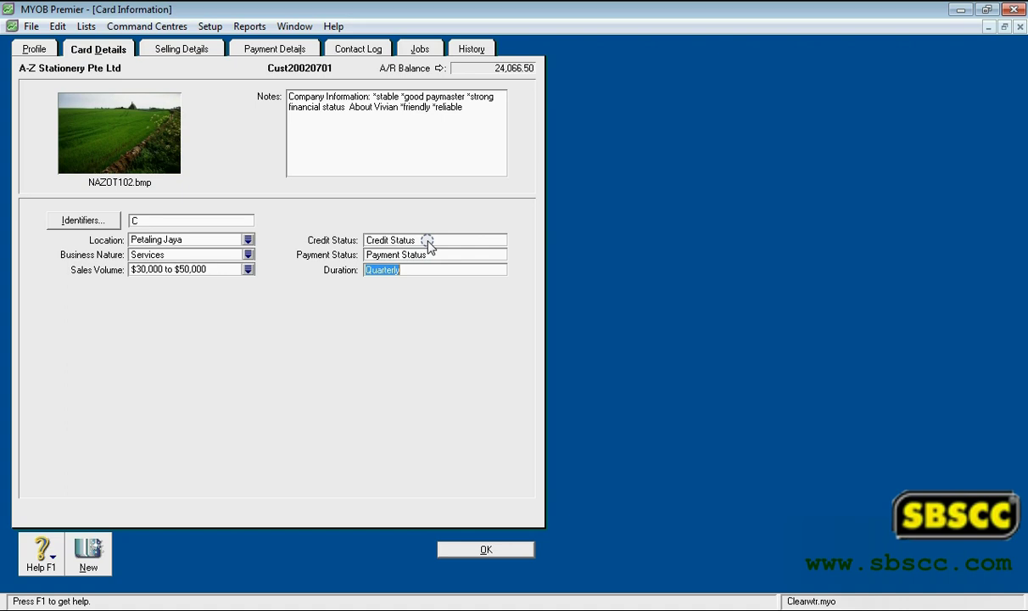
Show the Selling Details page and inspect the customer's receivables analysis from its A/R balance, closing the analysis when done.
click(195, 50)
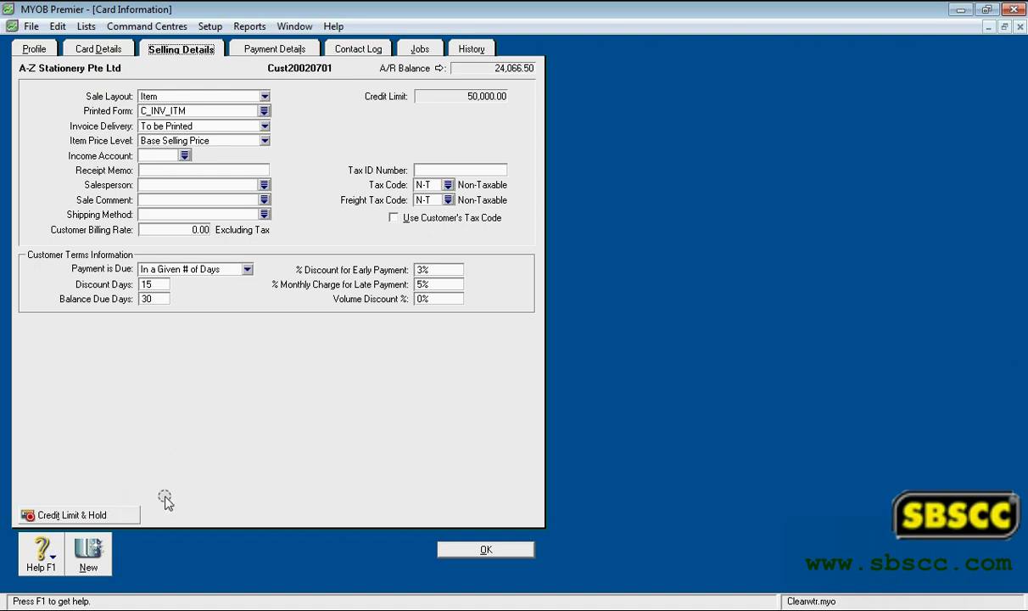
click(399, 68)
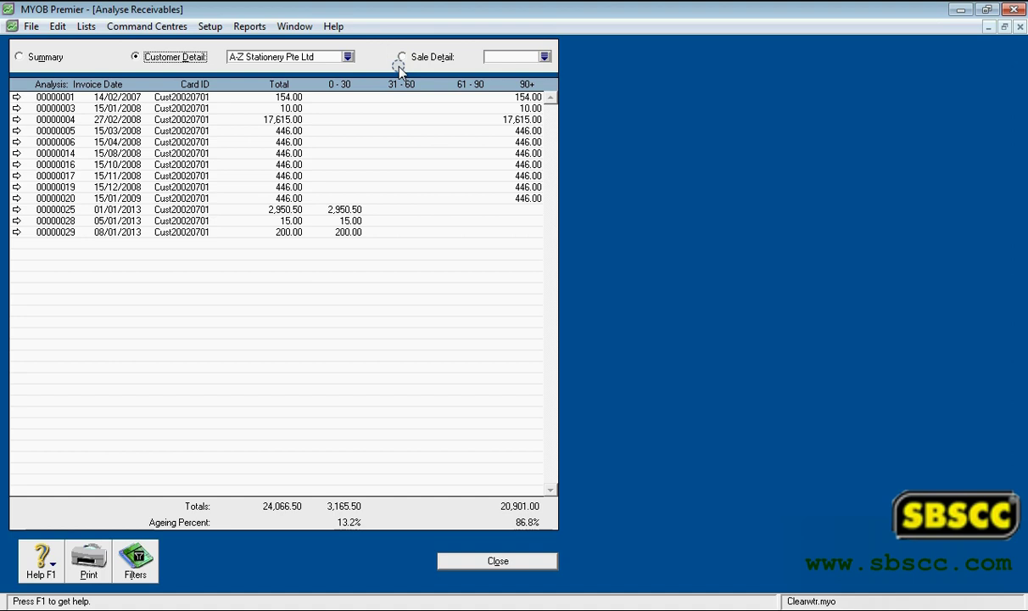
click(498, 562)
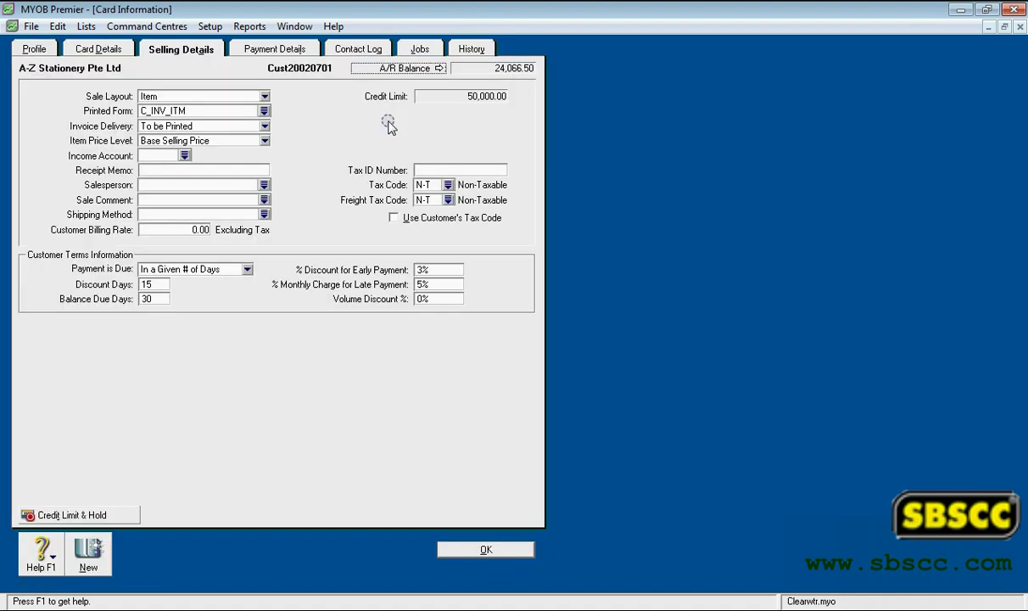
click(505, 69)
click(441, 69)
click(488, 560)
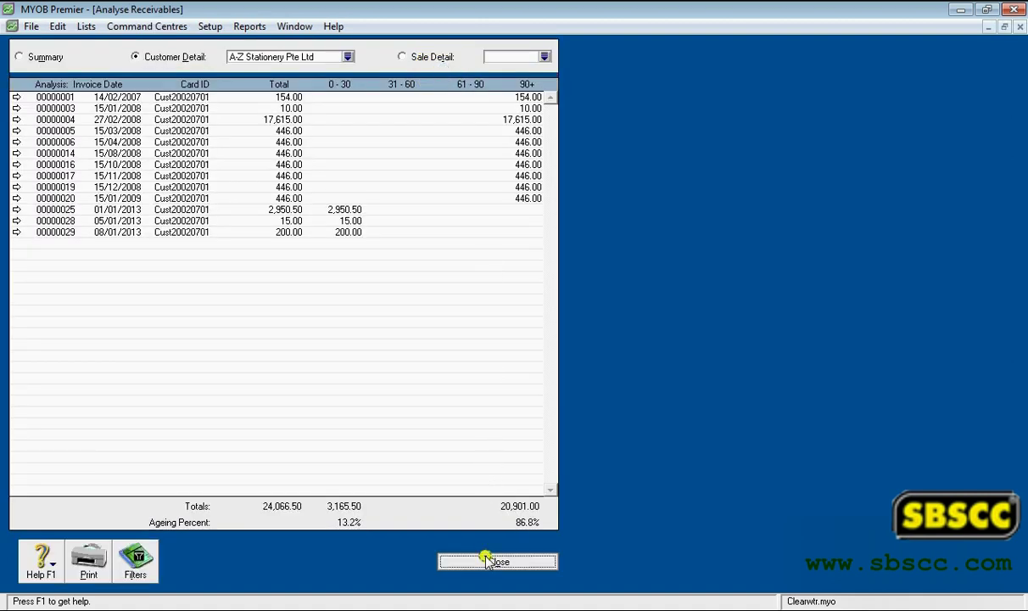
Review the sale layout choices and the list of printed invoice forms, leaving both selections as they are.
click(264, 97)
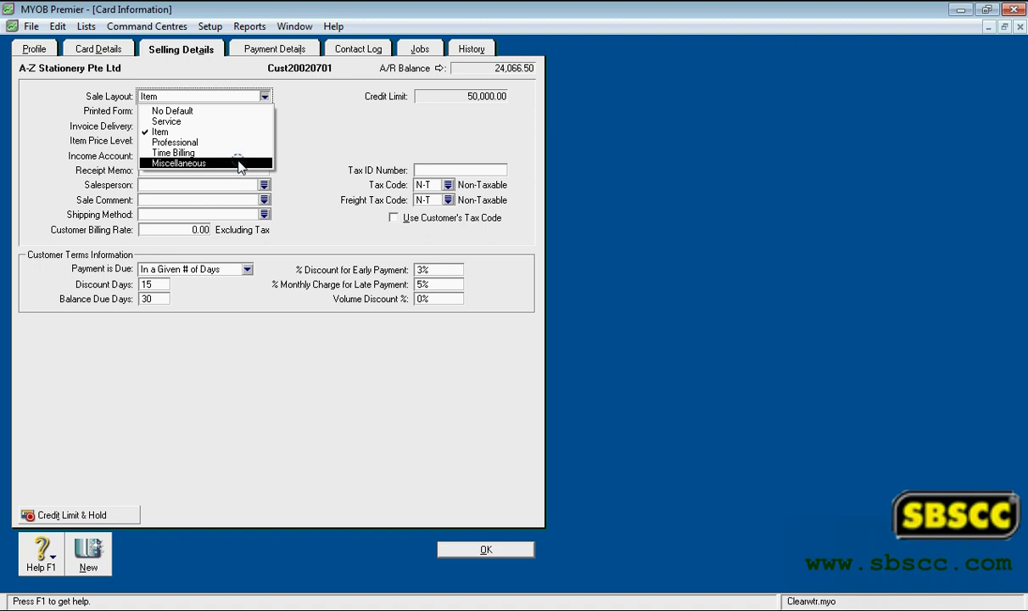
click(323, 140)
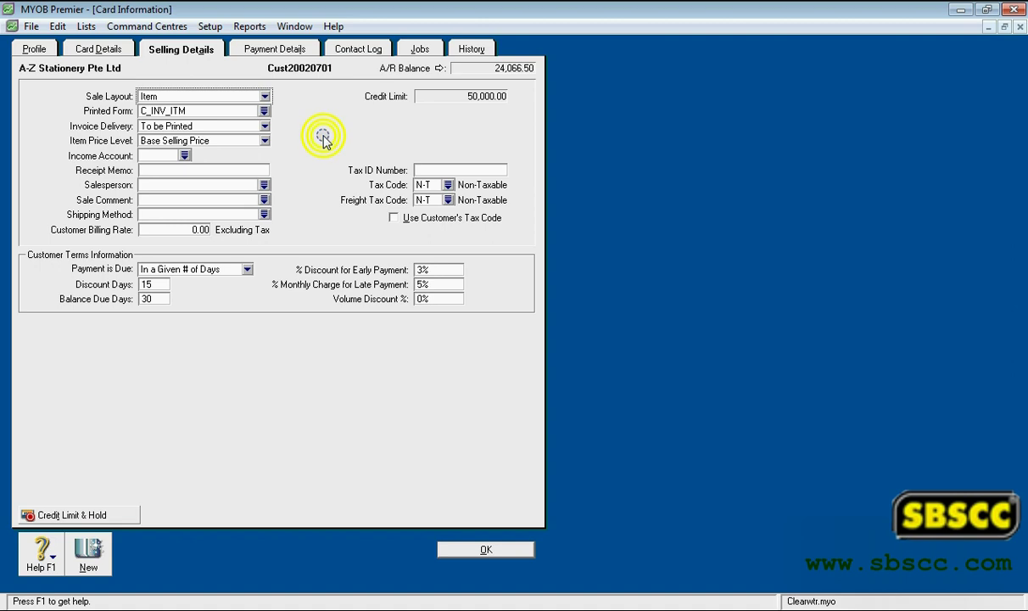
click(263, 112)
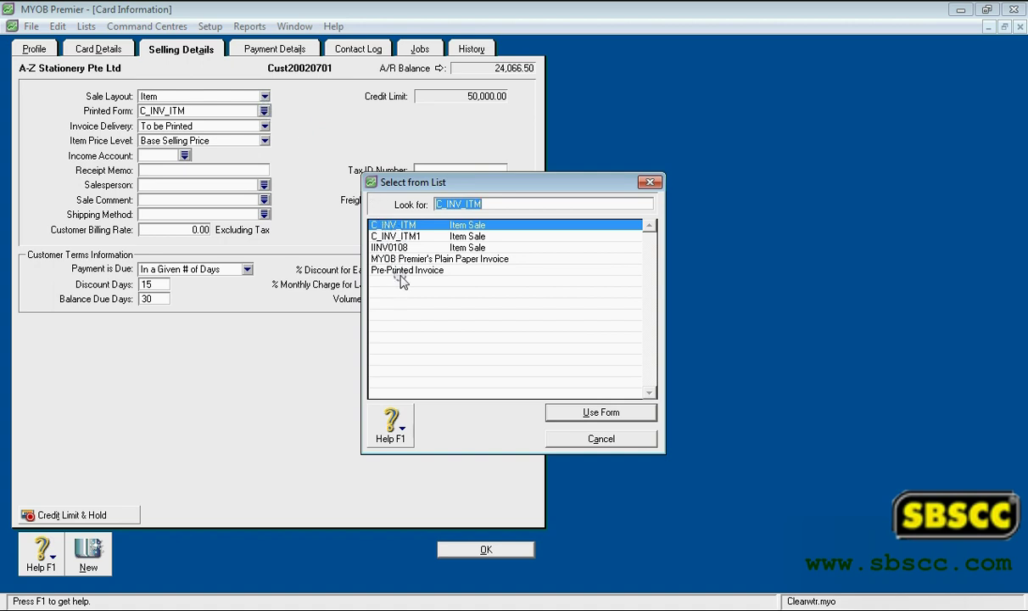
click(563, 438)
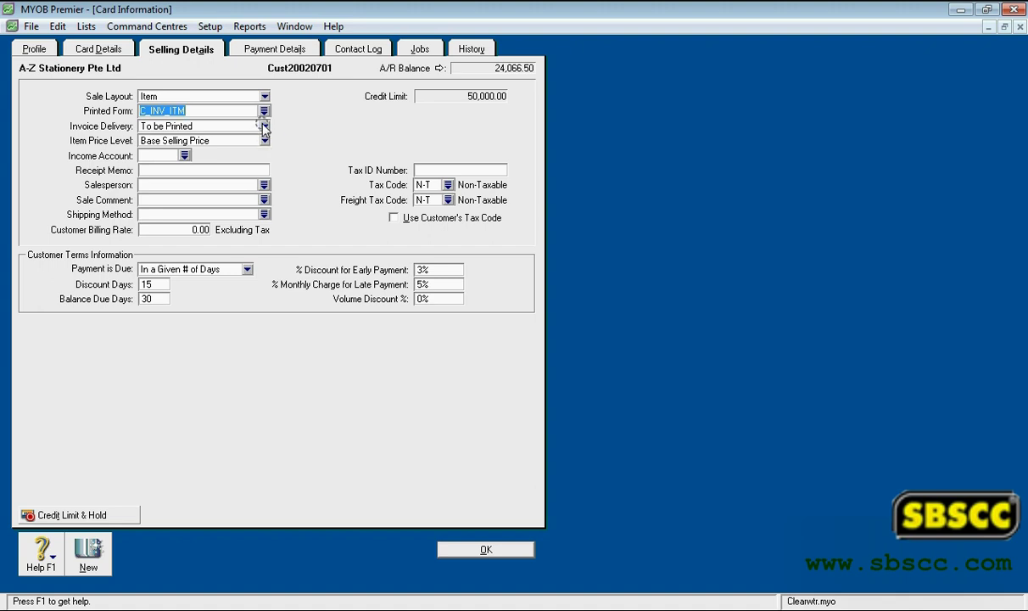
Switch the sale layout to No Default and back to Item.
click(264, 97)
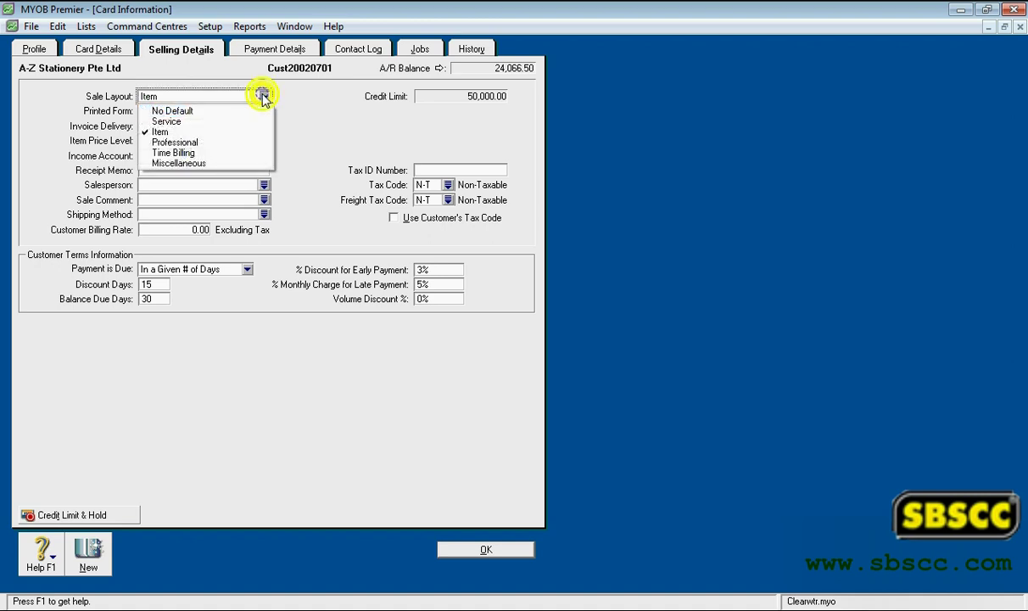
click(246, 111)
click(263, 96)
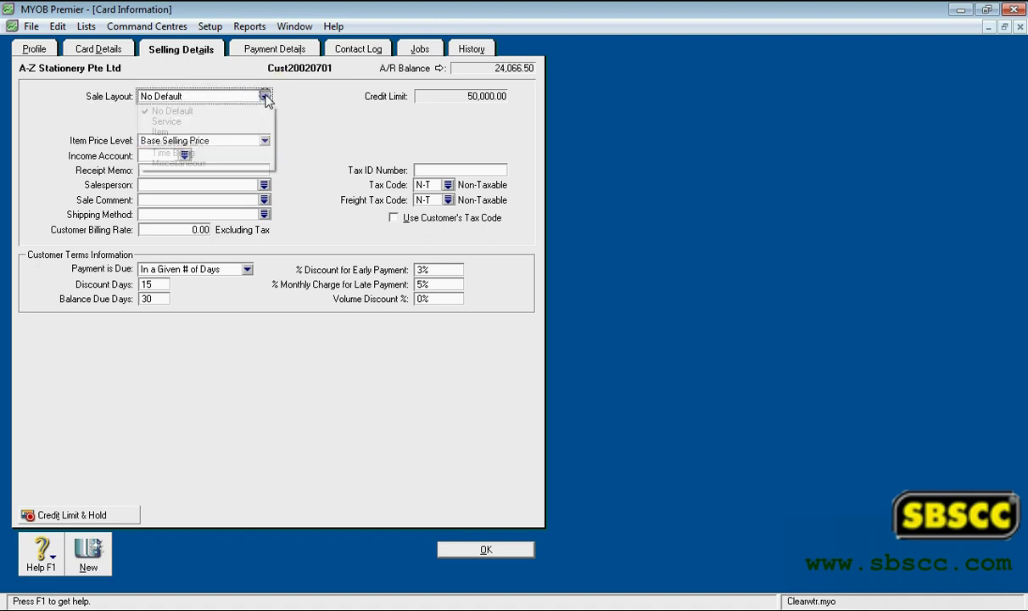
click(251, 131)
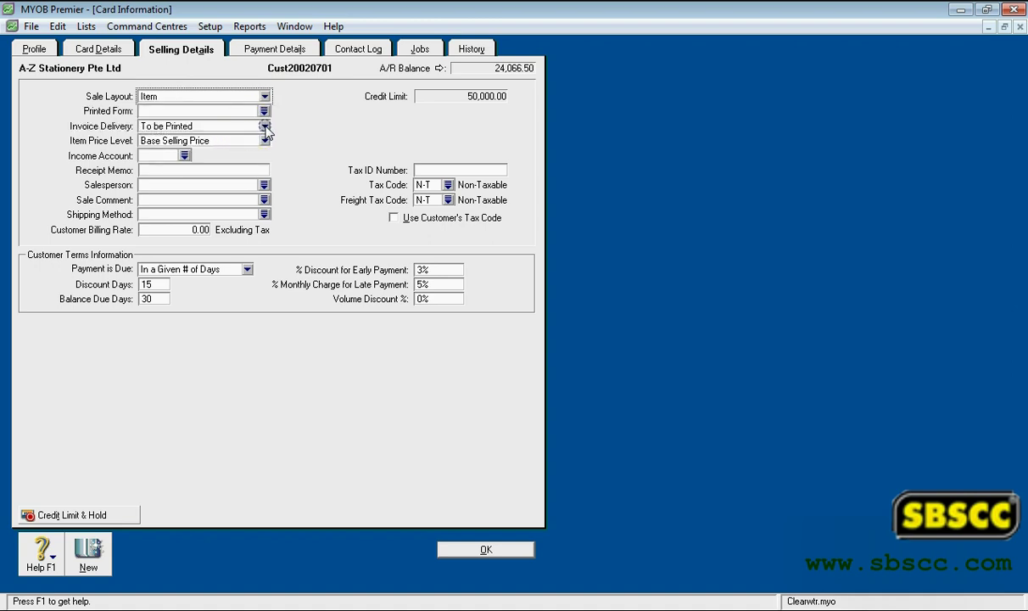
Review the invoice delivery choices and compare the fields offered under the No Default and Item sale layouts, ending on Item.
click(265, 126)
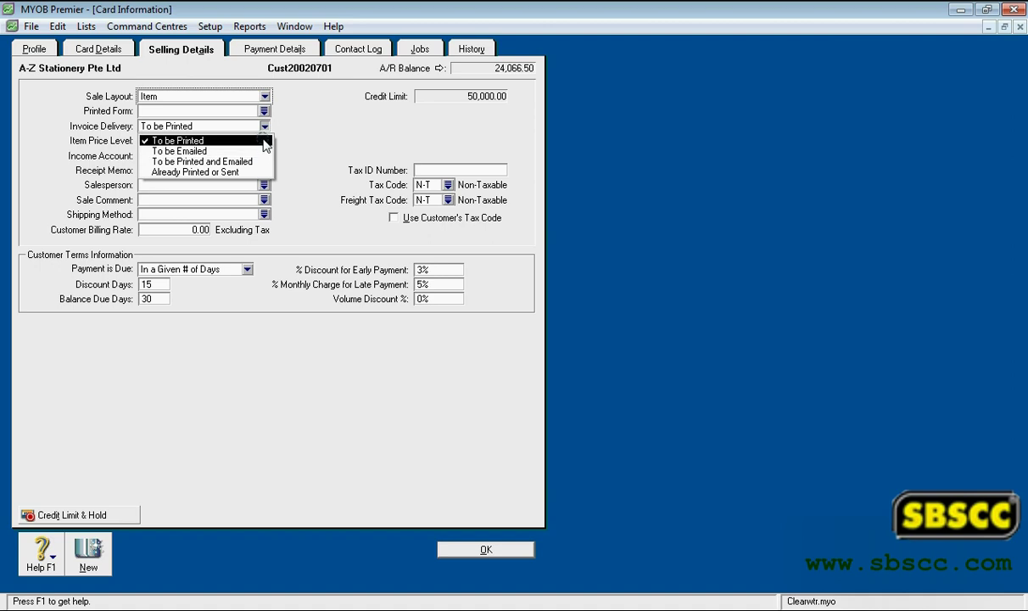
click(313, 132)
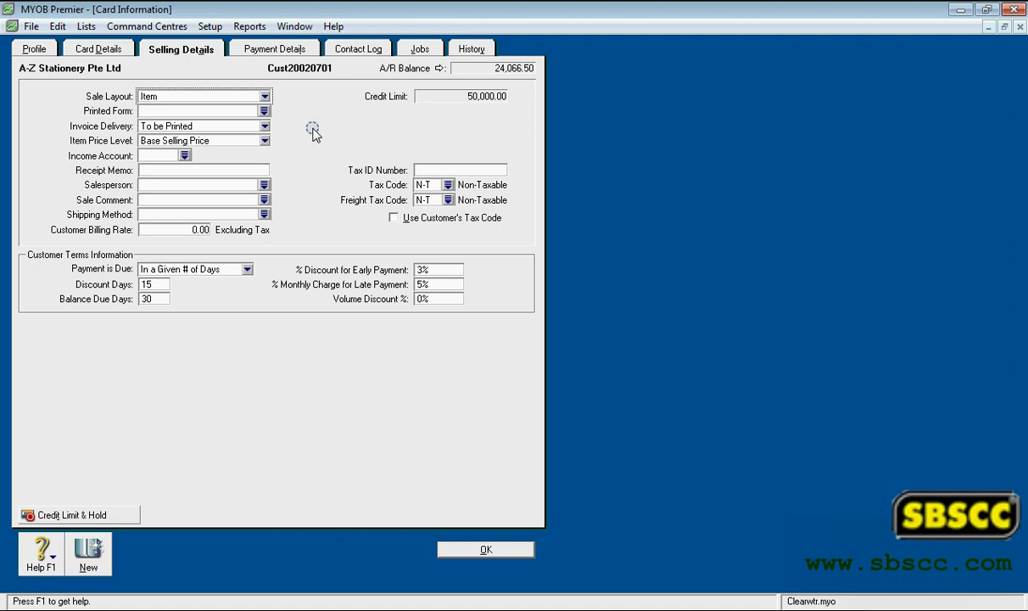
click(263, 96)
click(257, 111)
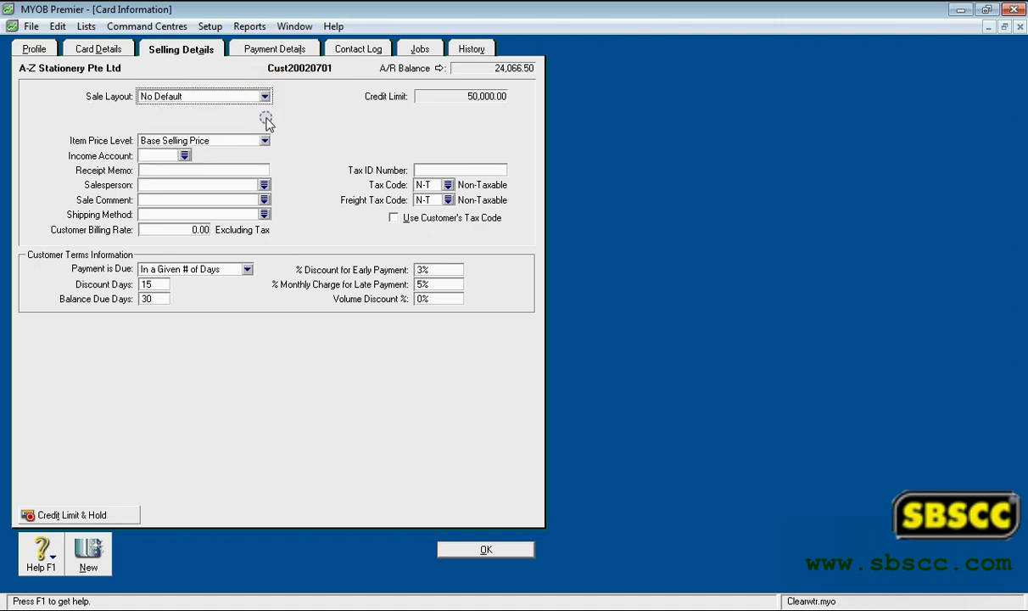
click(264, 97)
click(253, 126)
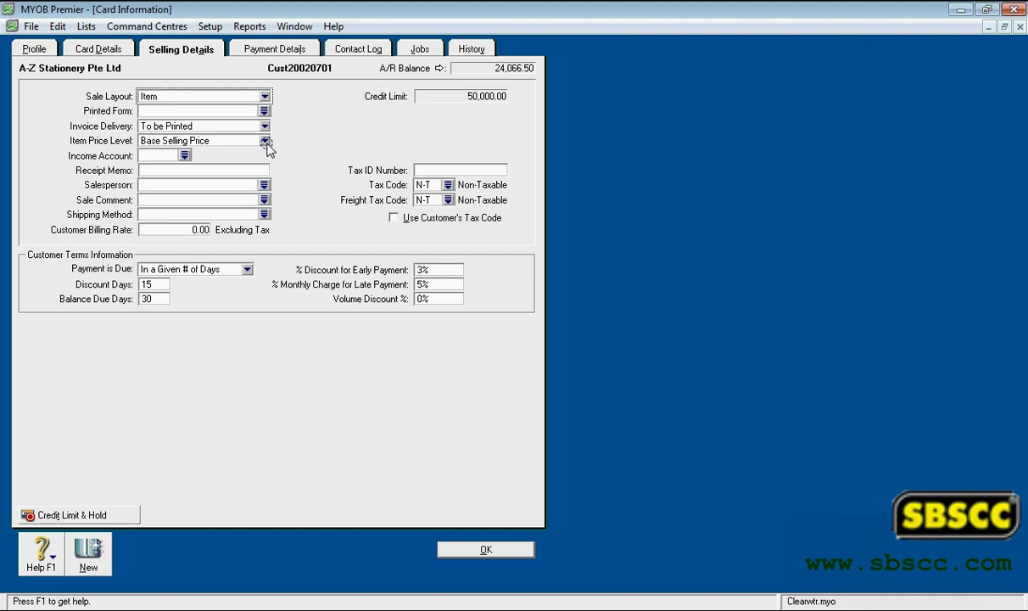
Review the item price levels, the income account list and the receipt memo field without changing any of them.
click(266, 141)
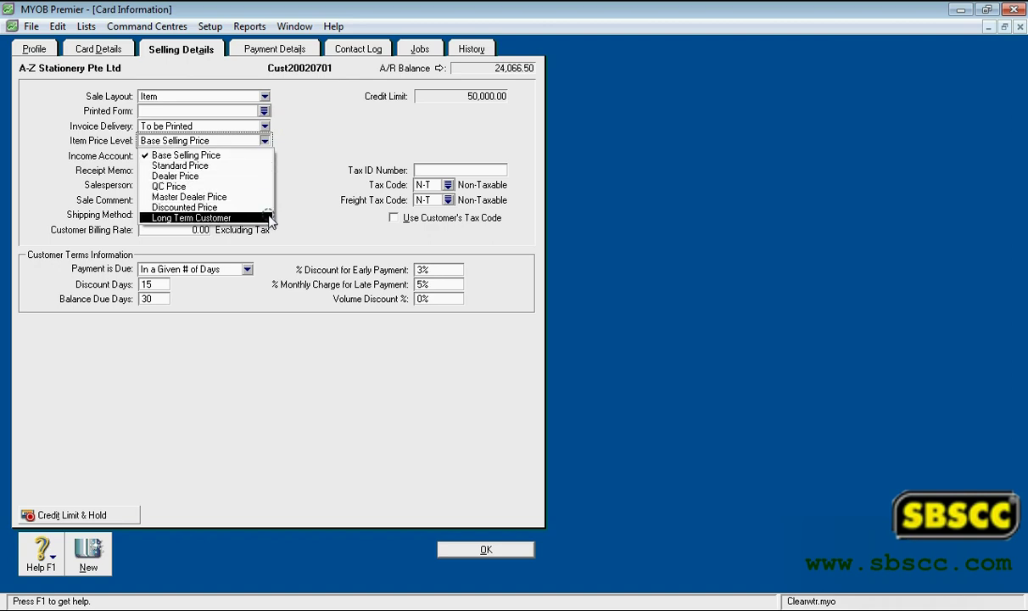
click(320, 148)
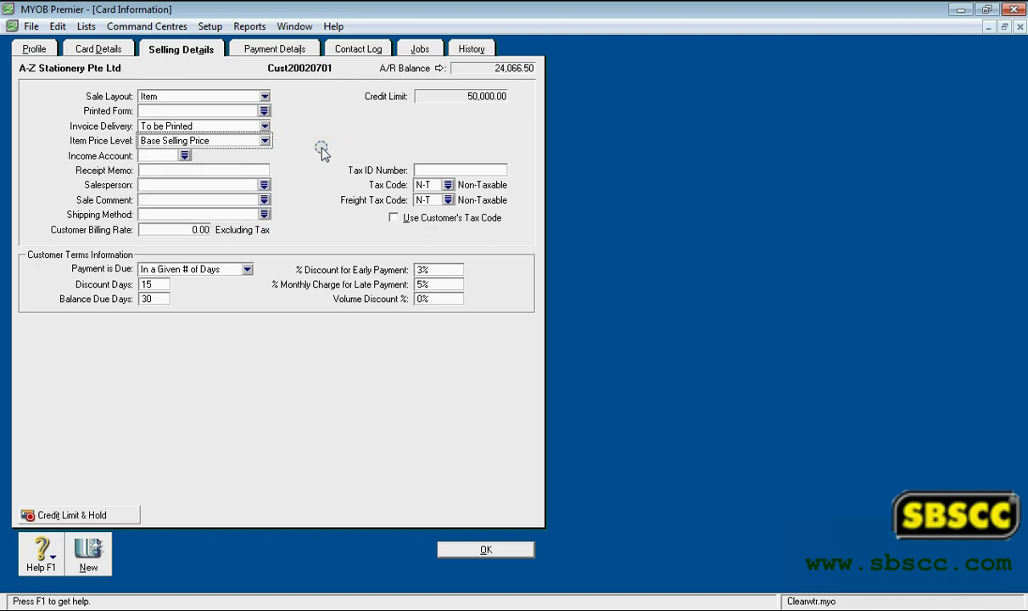
click(184, 155)
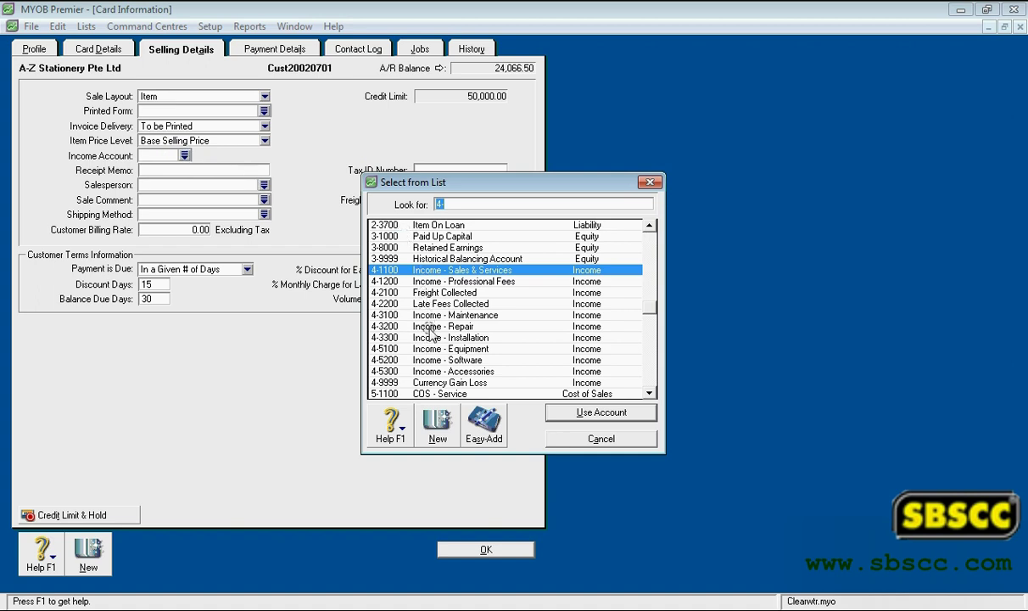
click(568, 436)
click(245, 170)
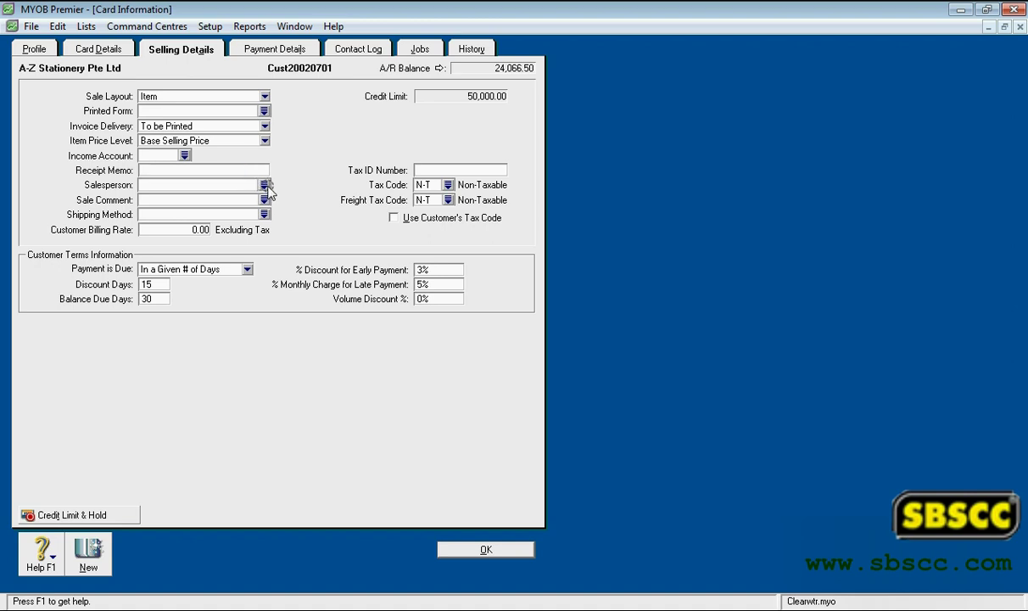
Review the salesperson, sale comment and shipping method lists and the customer billing rate field without changing any of them.
click(264, 185)
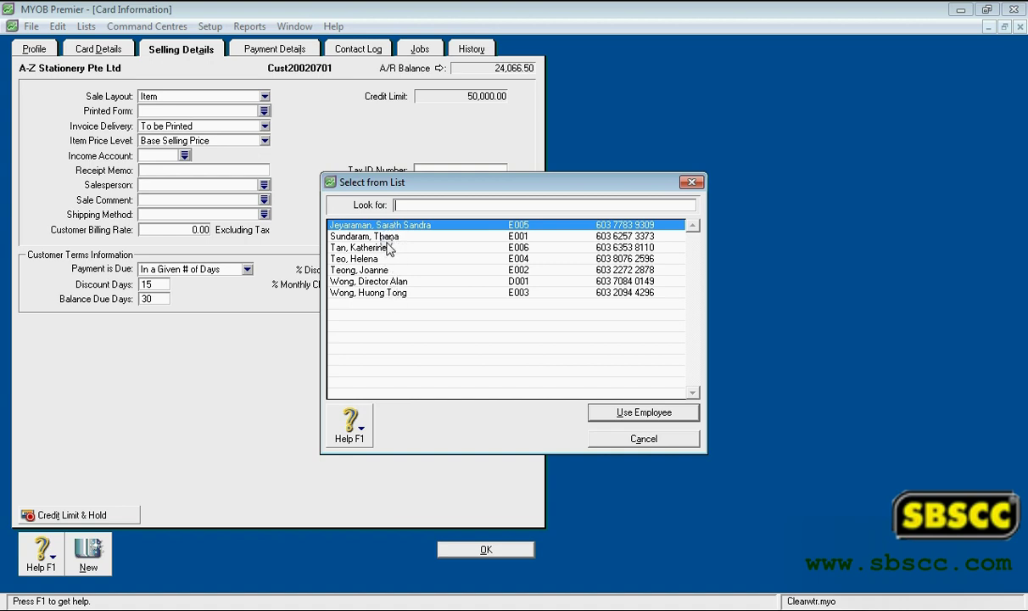
click(638, 438)
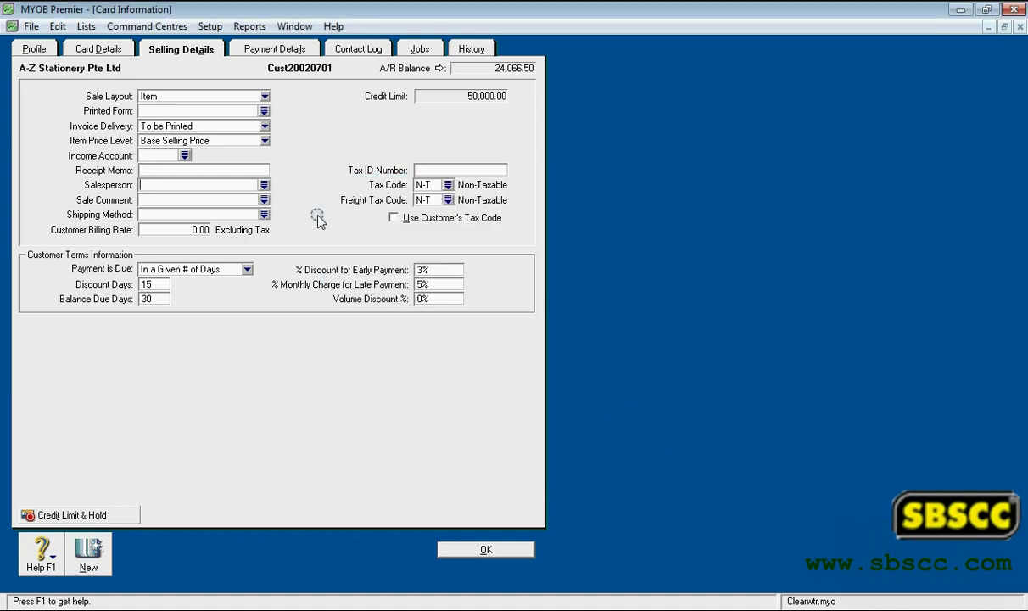
click(267, 202)
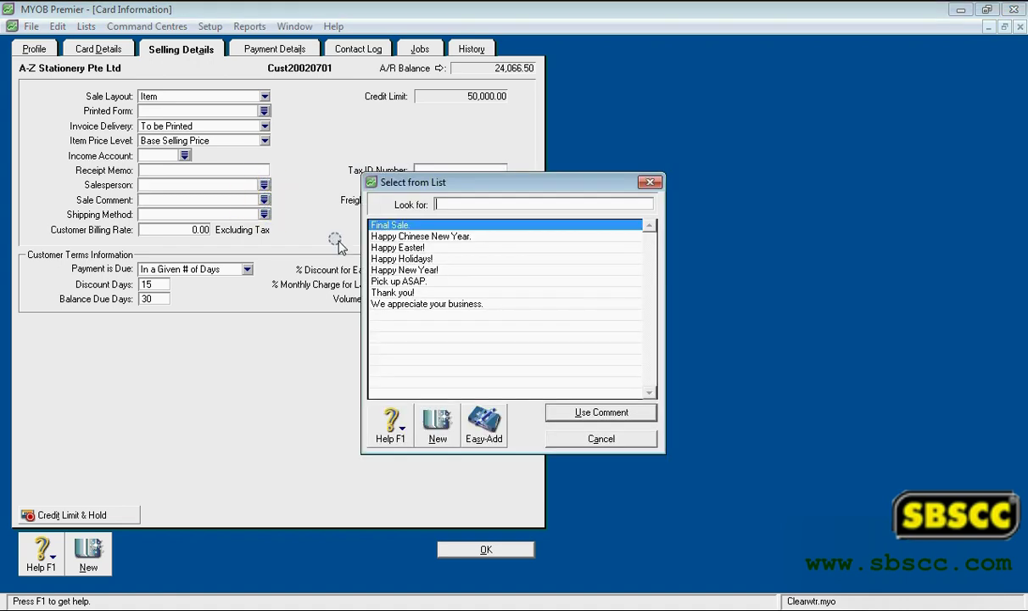
click(582, 439)
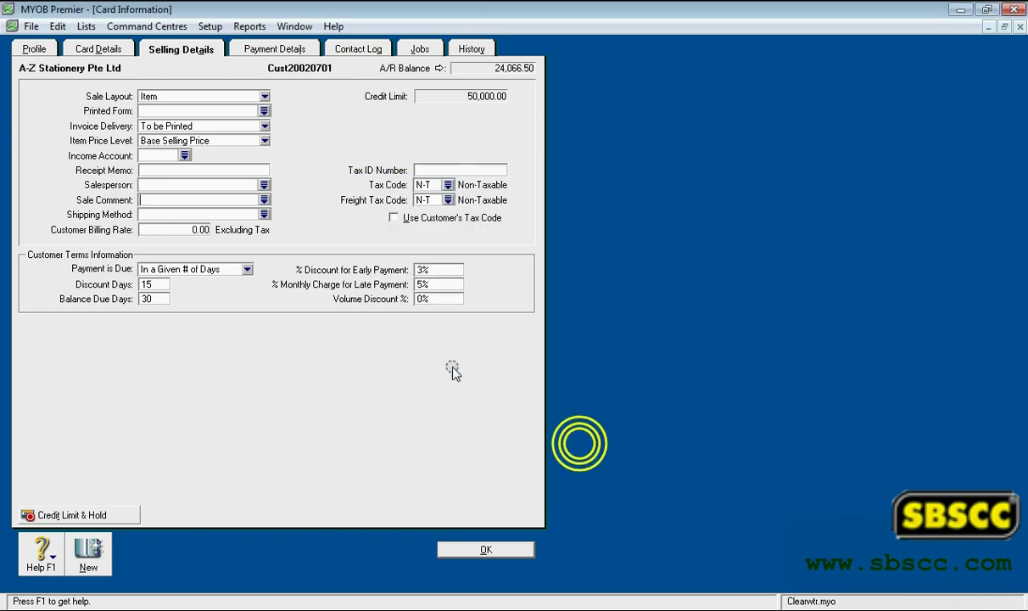
click(264, 214)
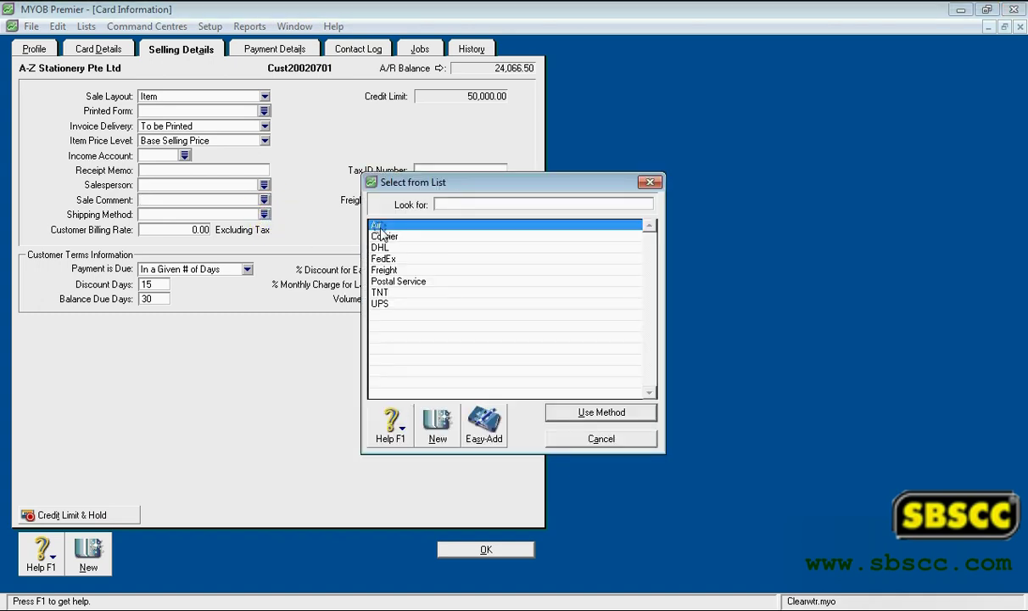
click(608, 440)
click(199, 230)
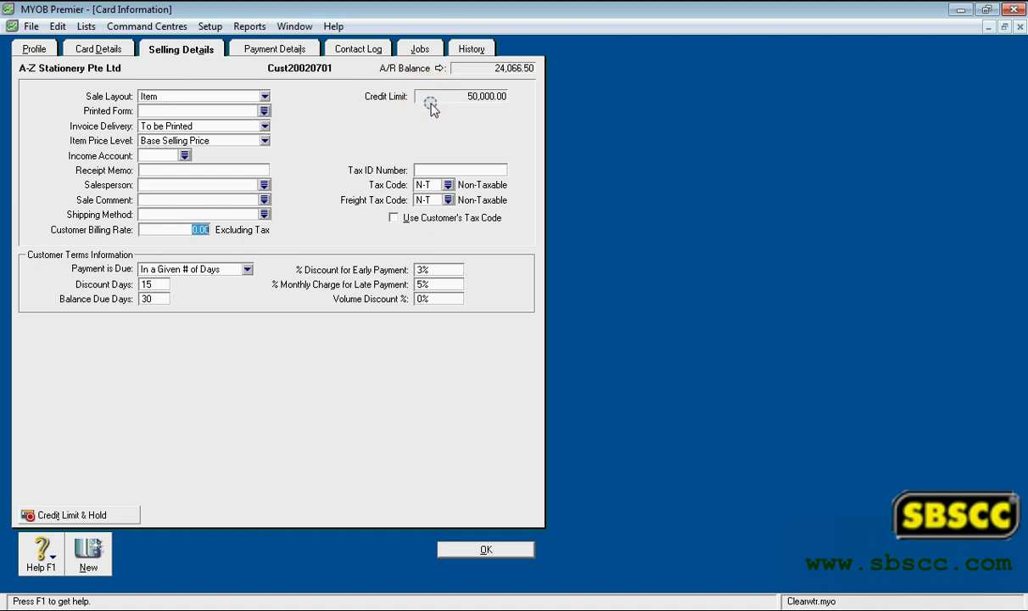
Examine the customer's credit limit and credit hold option, then cancel without changes.
click(93, 515)
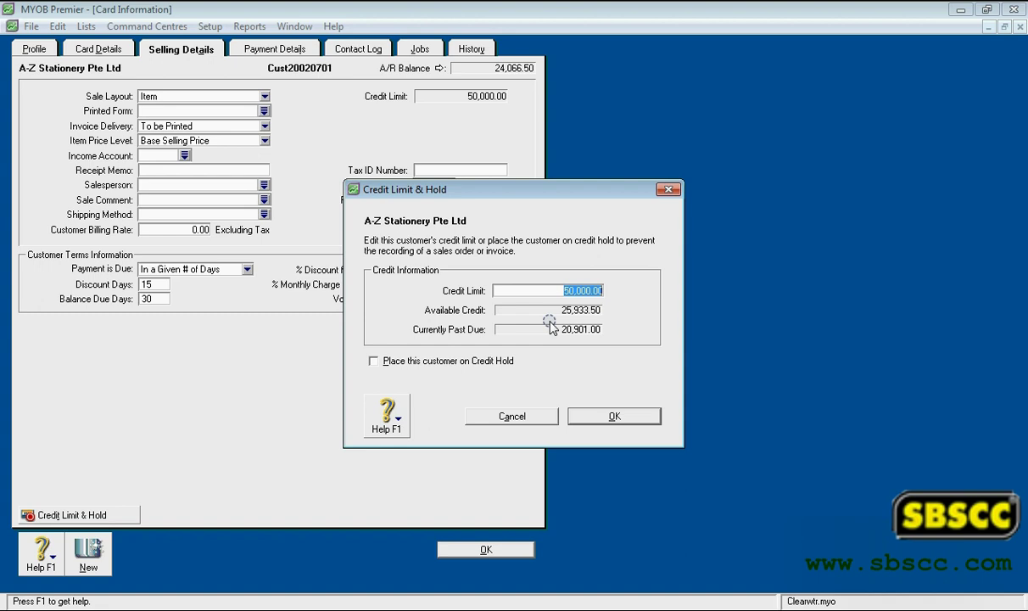
click(446, 364)
click(458, 365)
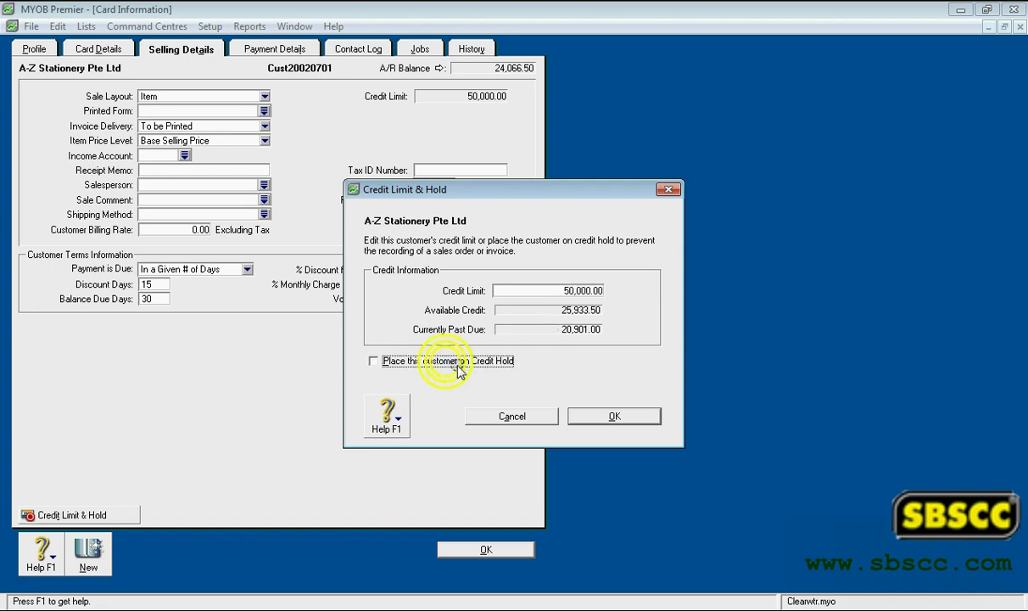
click(508, 415)
Review the tax ID number field, the tax code and freight tax code lists, and the Use Customer's Tax Code option, keeping N-T.
click(451, 170)
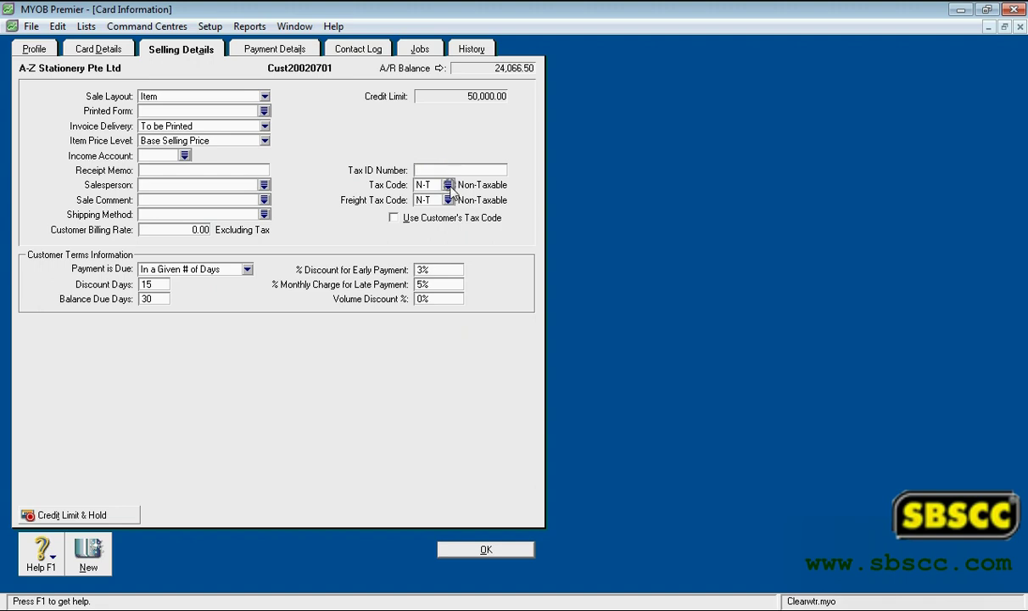
click(447, 184)
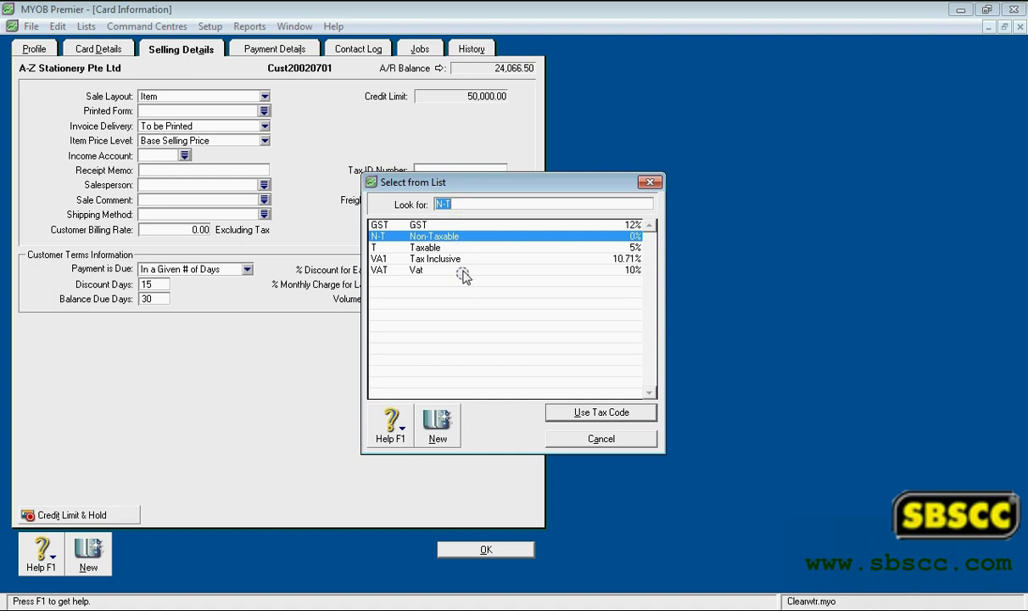
click(569, 435)
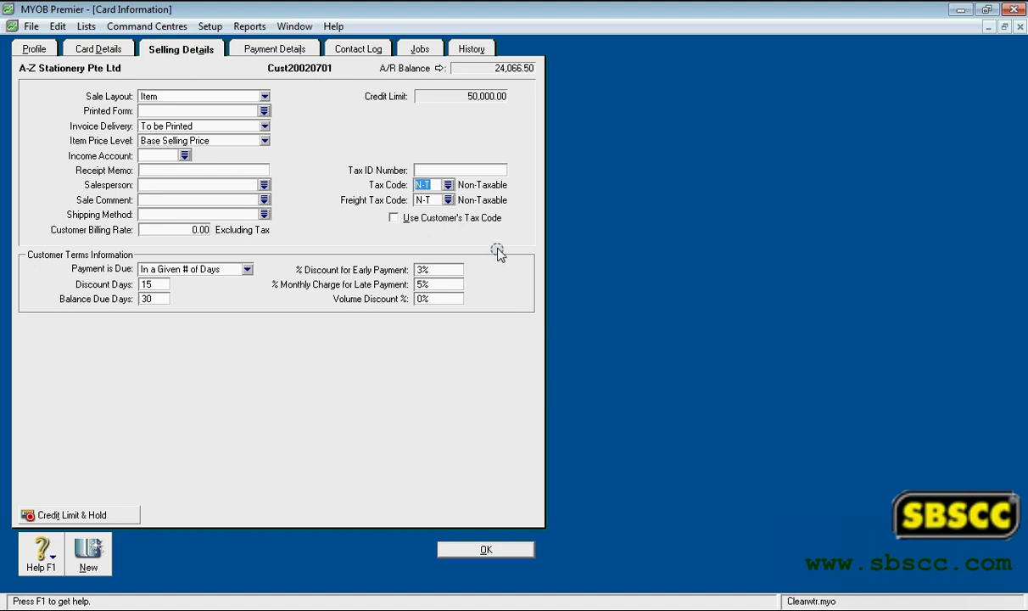
click(448, 201)
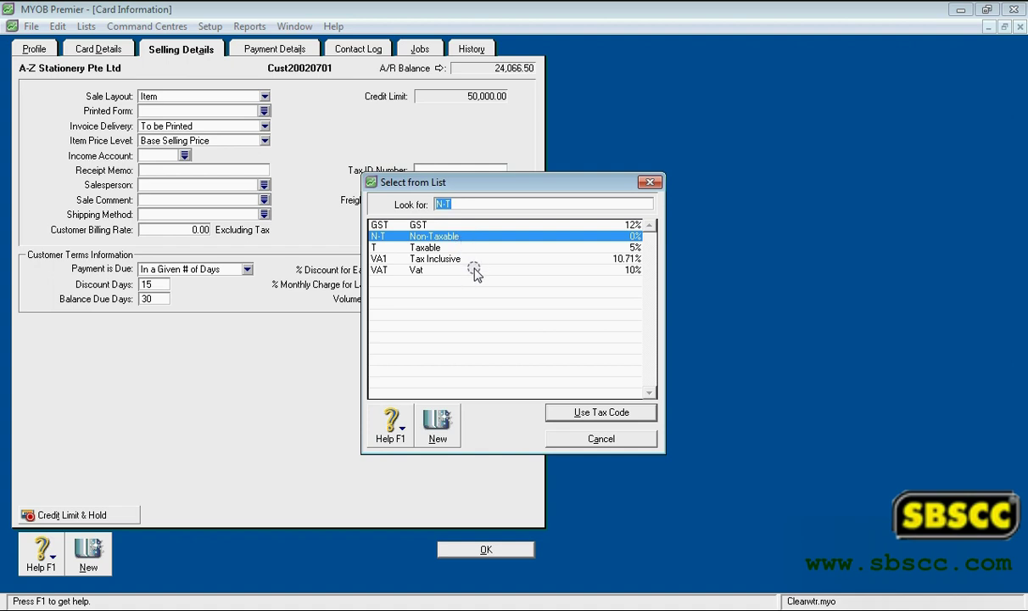
click(553, 437)
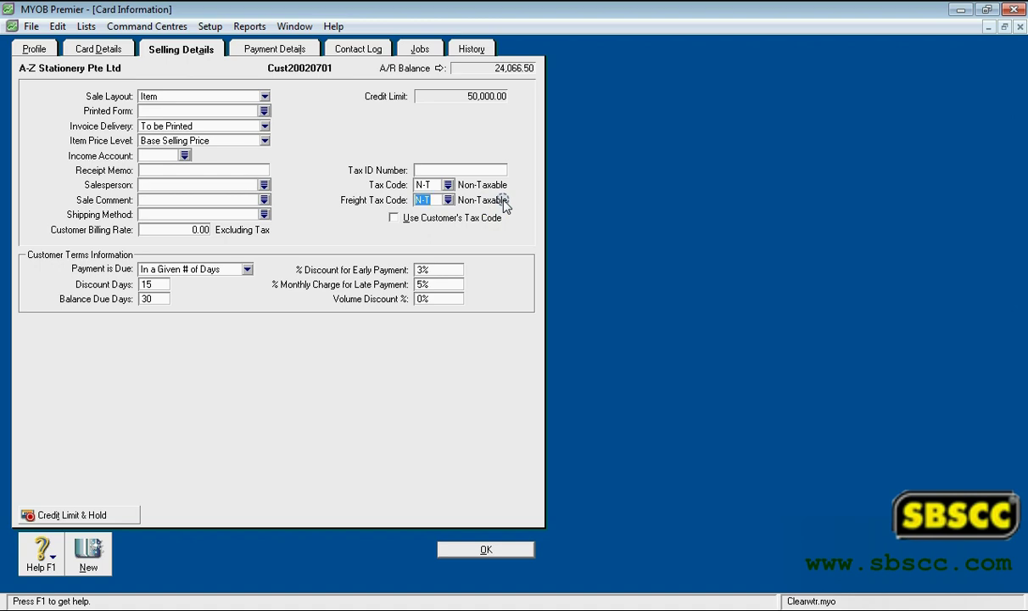
click(479, 218)
click(479, 218)
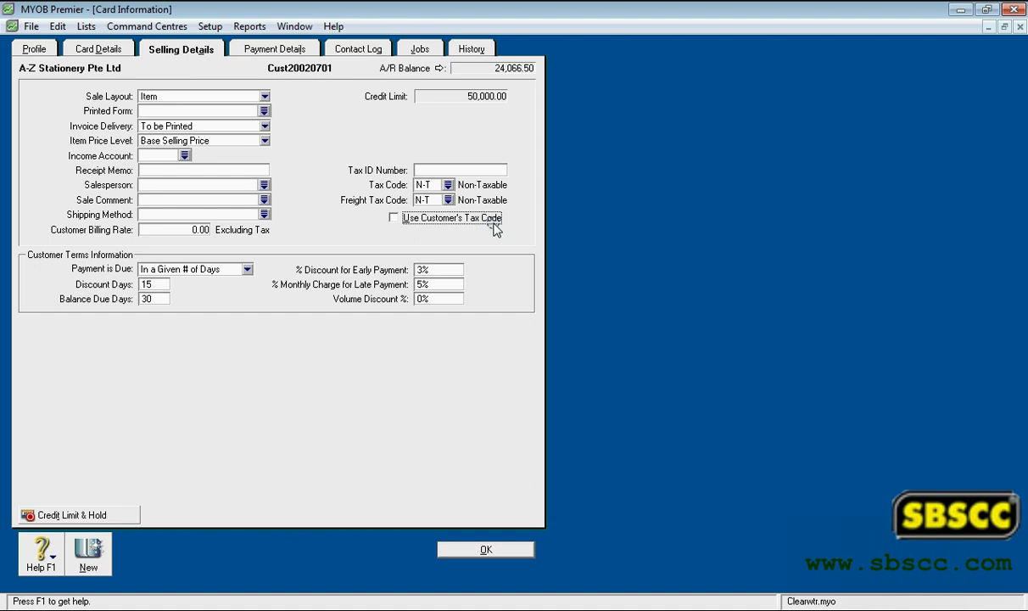
Review the payment due options and the discount days and balance due days fields in the customer terms.
click(44, 256)
click(247, 269)
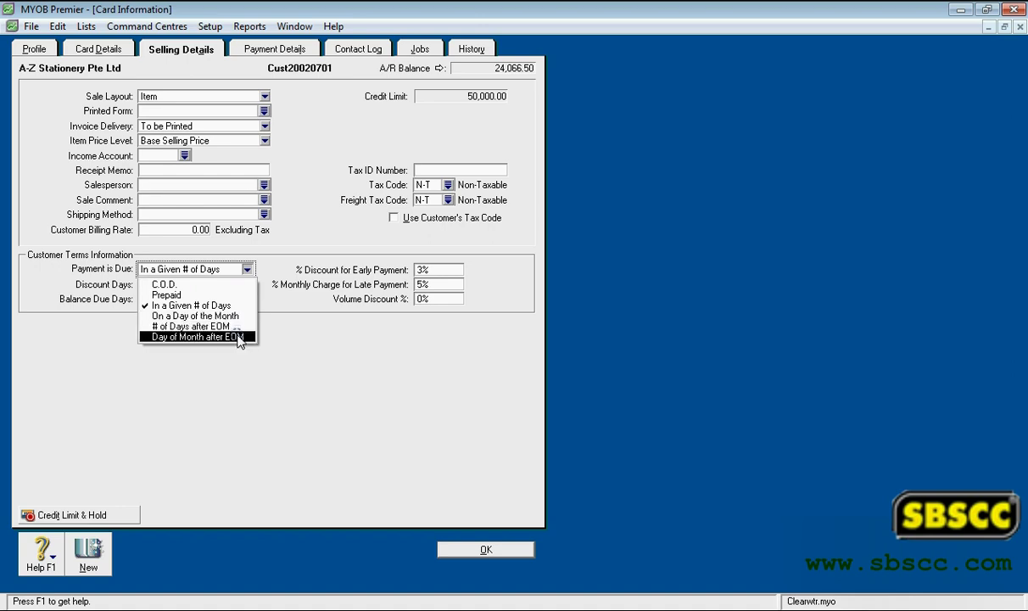
click(290, 290)
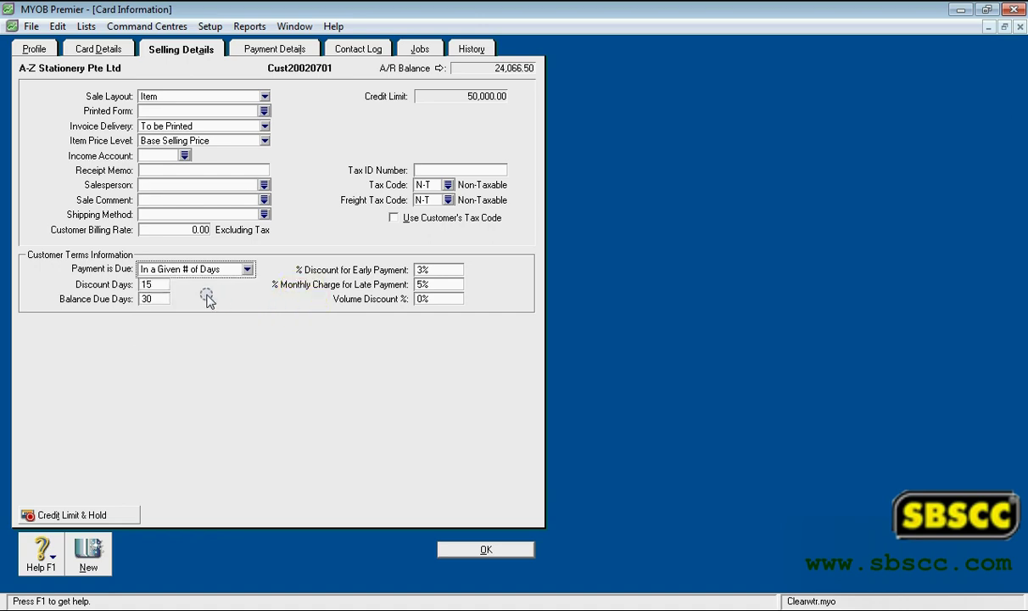
click(158, 287)
click(158, 284)
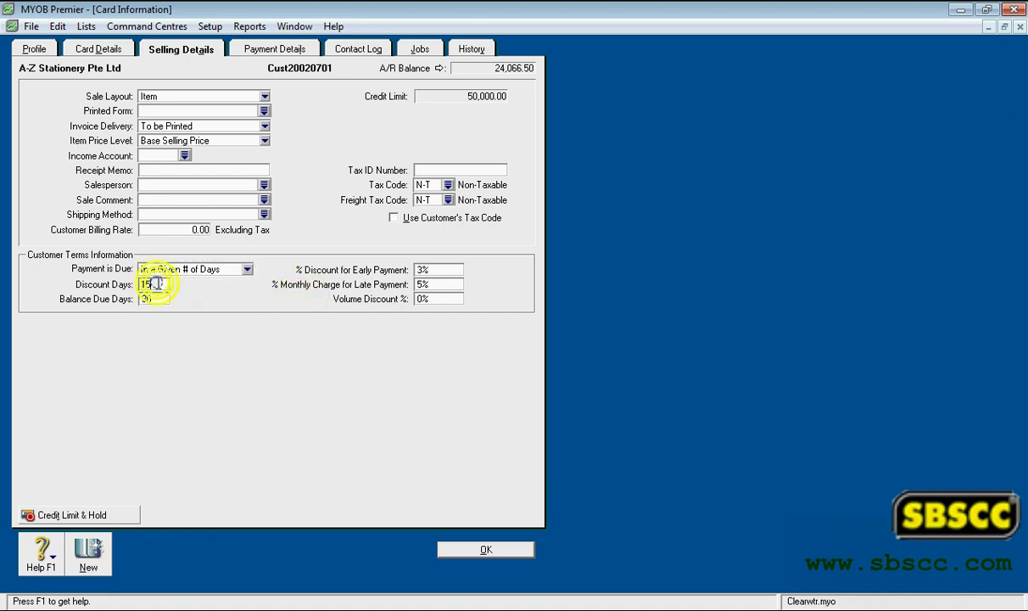
double_click(157, 284)
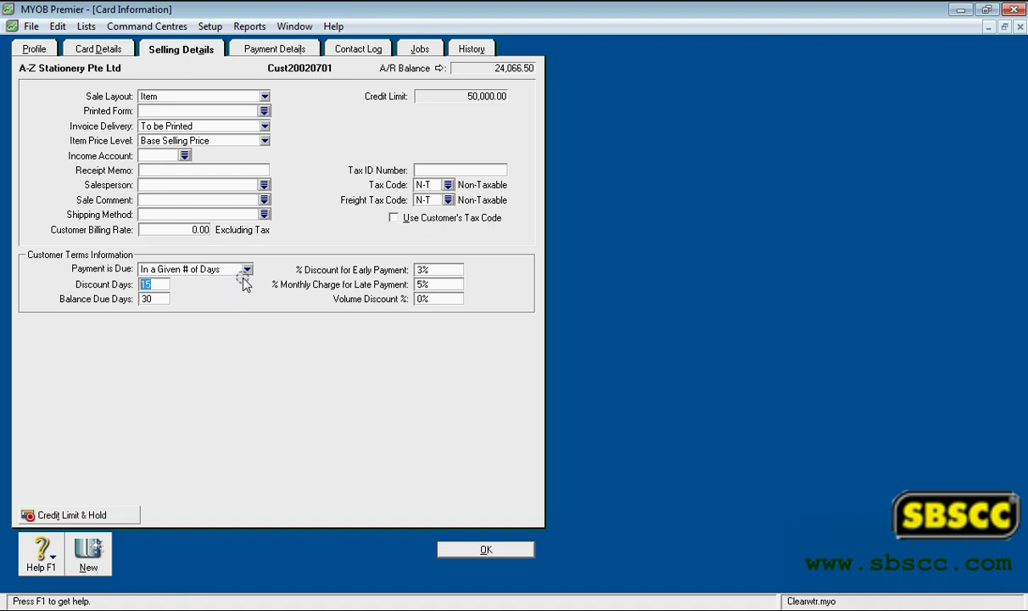
click(150, 299)
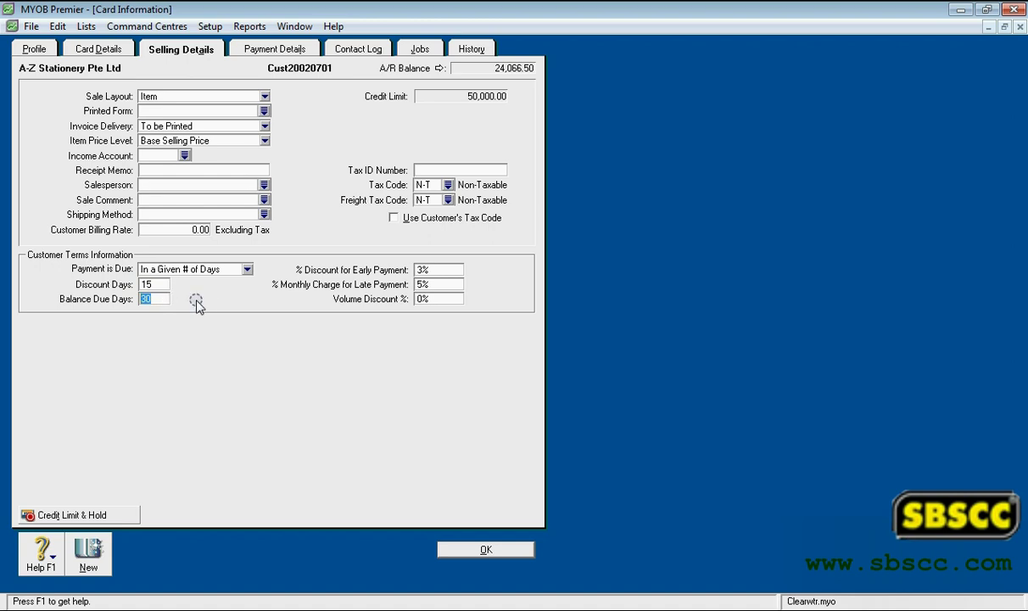
Change the customer's payment terms to C.O.D.
click(247, 269)
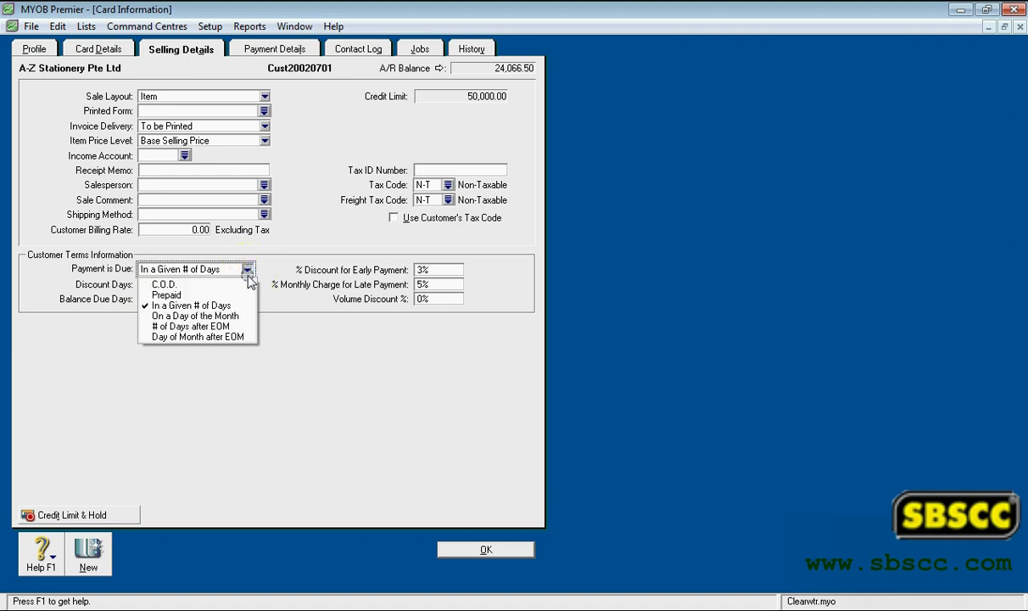
click(246, 284)
click(247, 270)
click(272, 298)
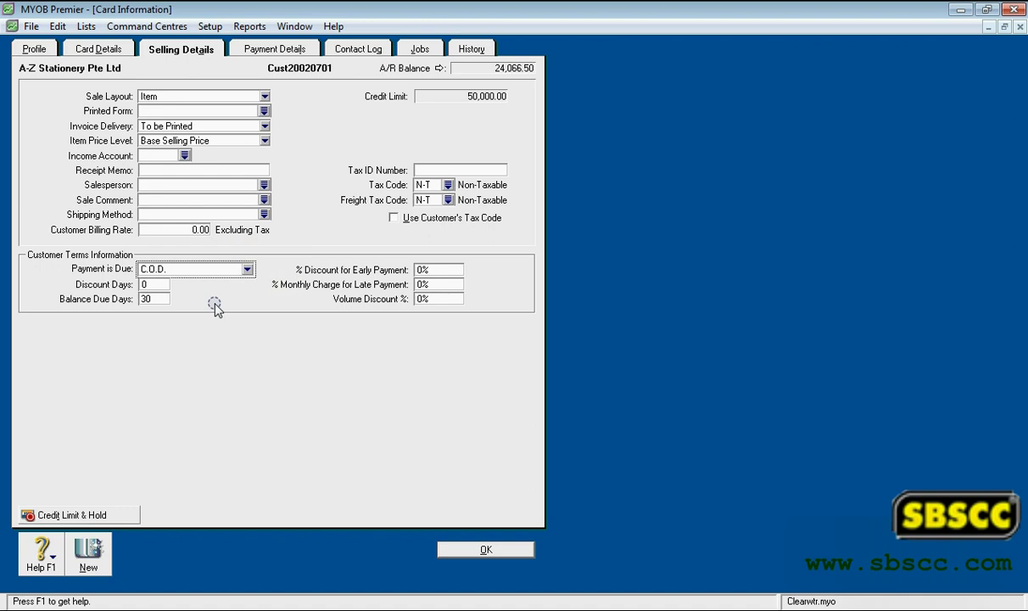
Review the early payment discount, monthly late payment charge and volume discount fields in the customer terms.
click(431, 269)
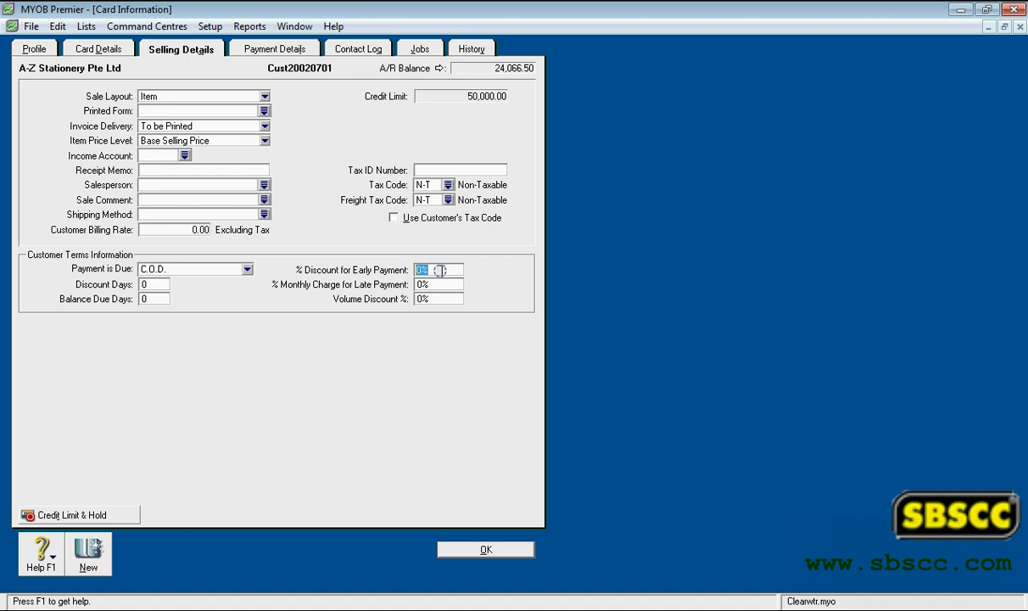
click(437, 285)
click(424, 299)
Revisit the Credit Limit & Hold settings for the customer and leave the credit limit and hold option as they are.
click(89, 514)
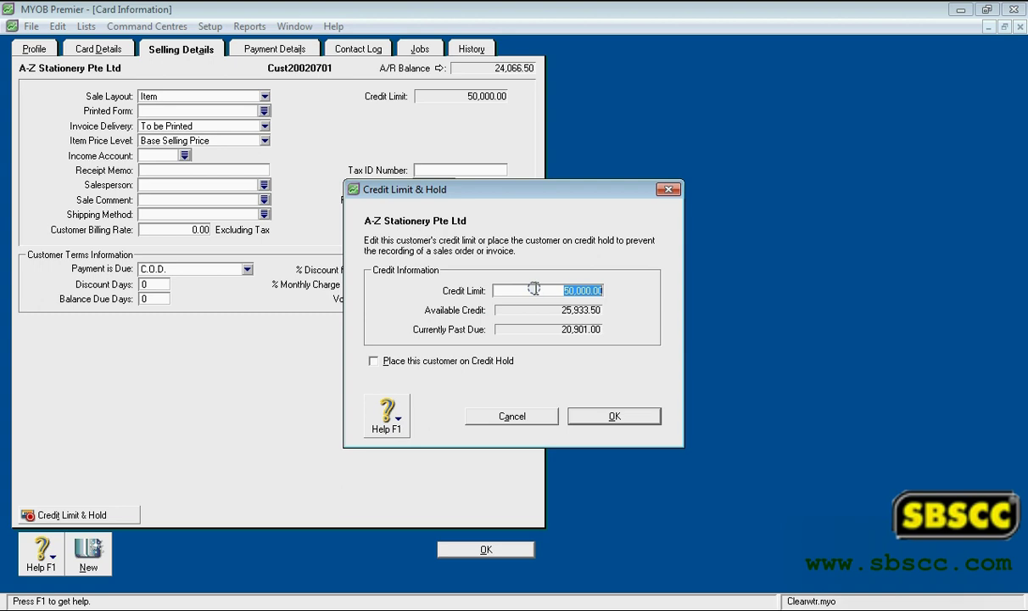
click(396, 361)
click(395, 362)
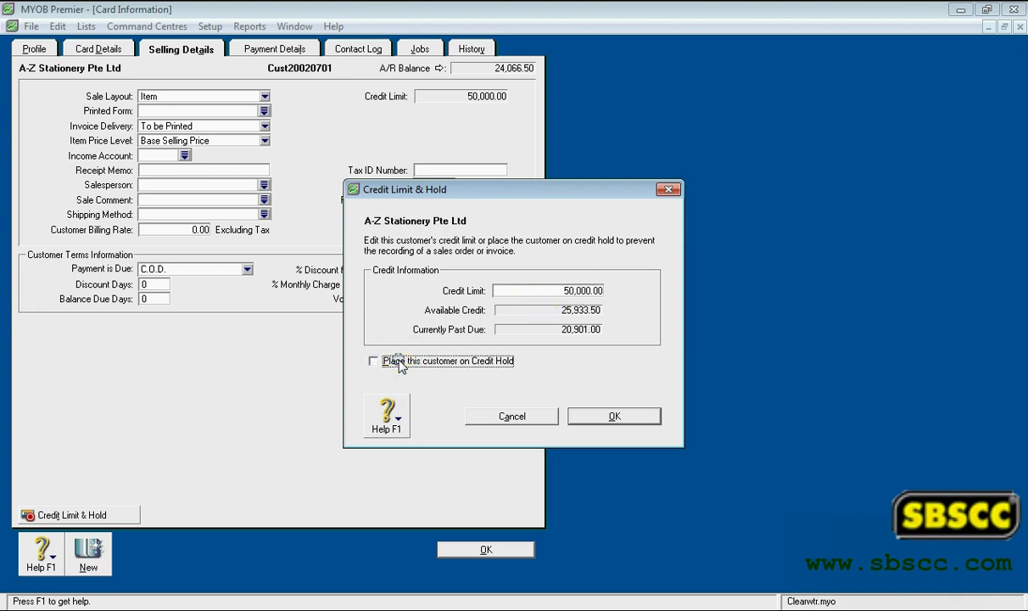
click(509, 414)
Go to the Payment Details page and examine the customer's receivables analysis behind the A/R balance, returning to the card.
click(297, 51)
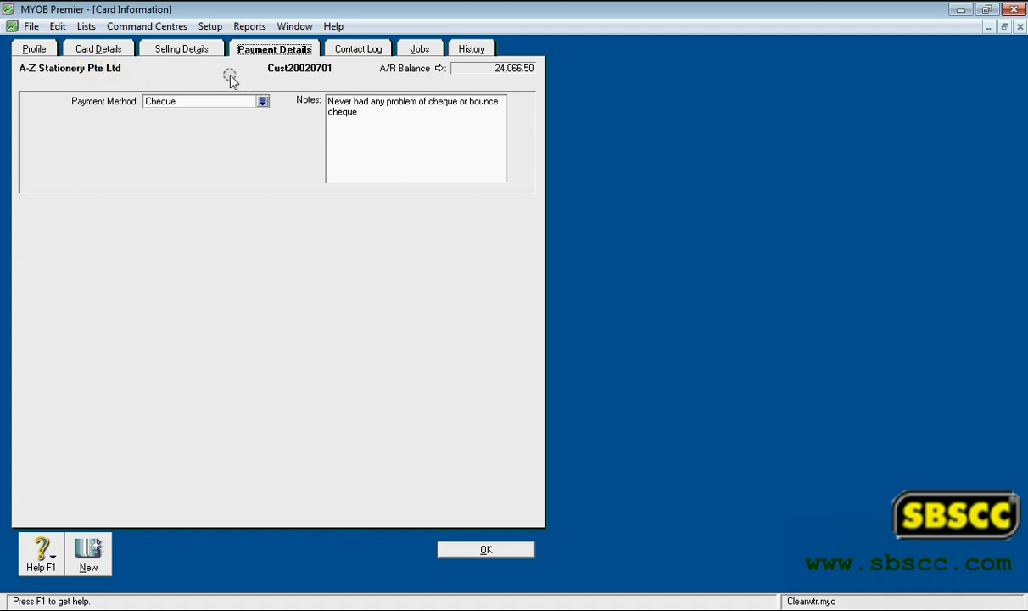
click(386, 70)
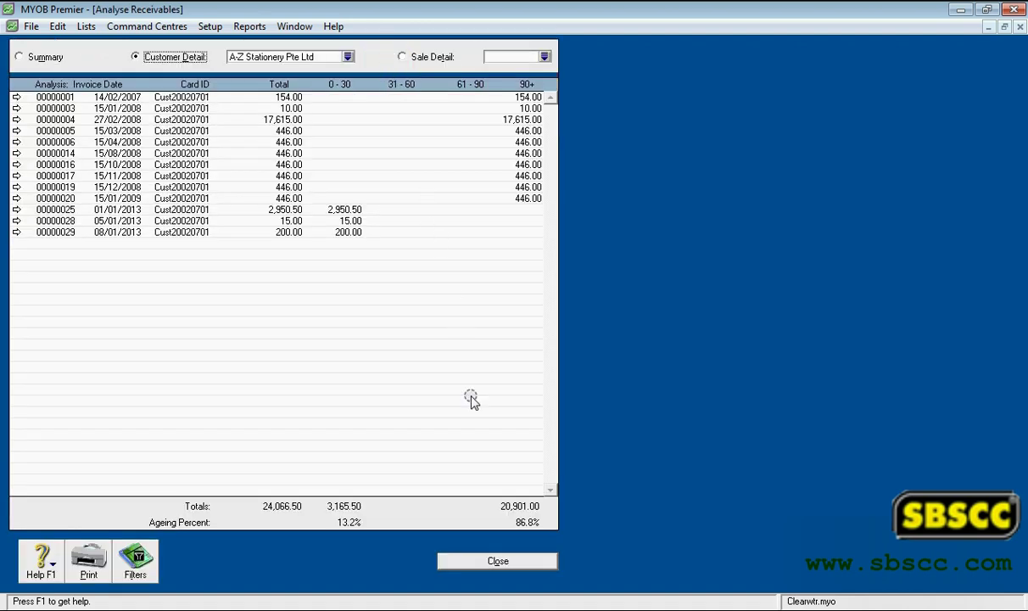
click(466, 565)
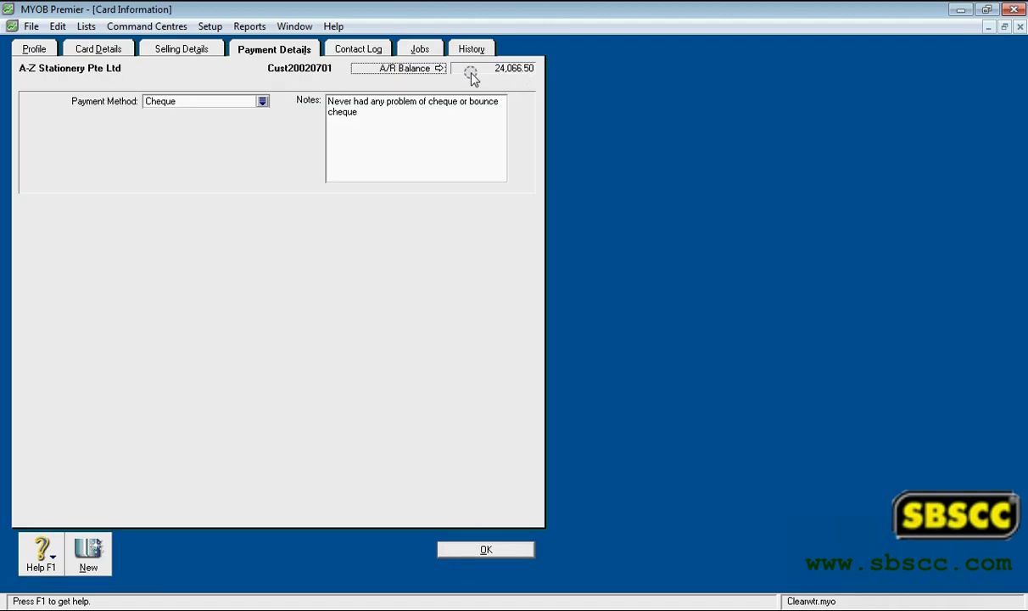
click(439, 69)
click(440, 68)
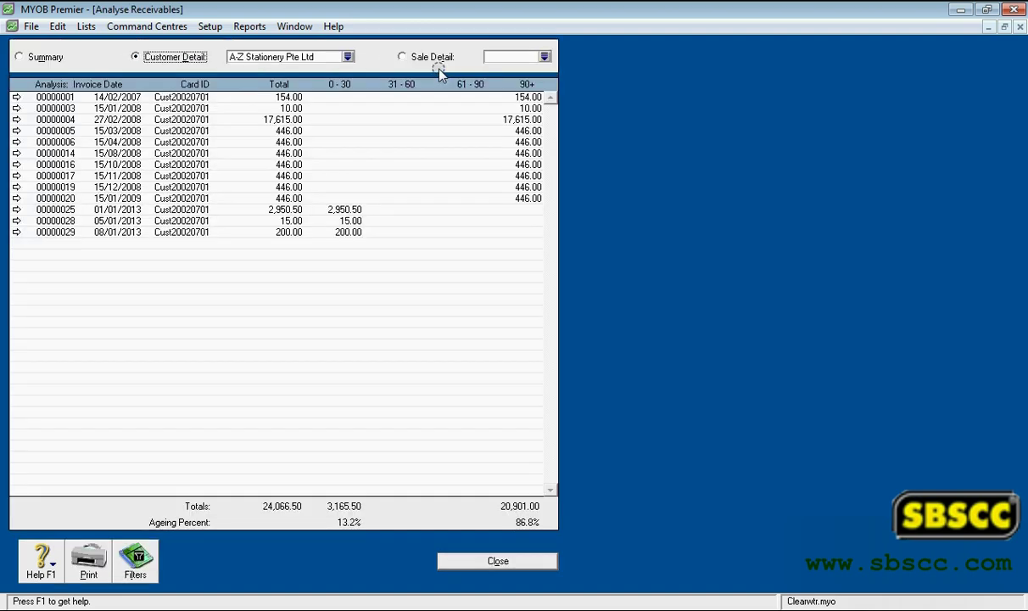
click(498, 559)
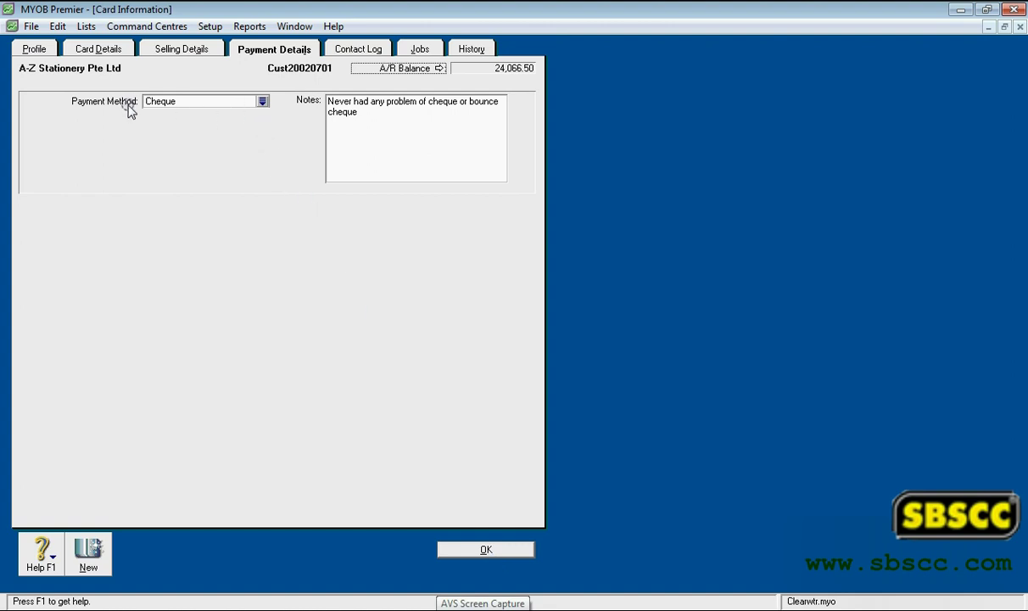
Review the available payment methods and set the customer's payment method to Visa.
click(262, 102)
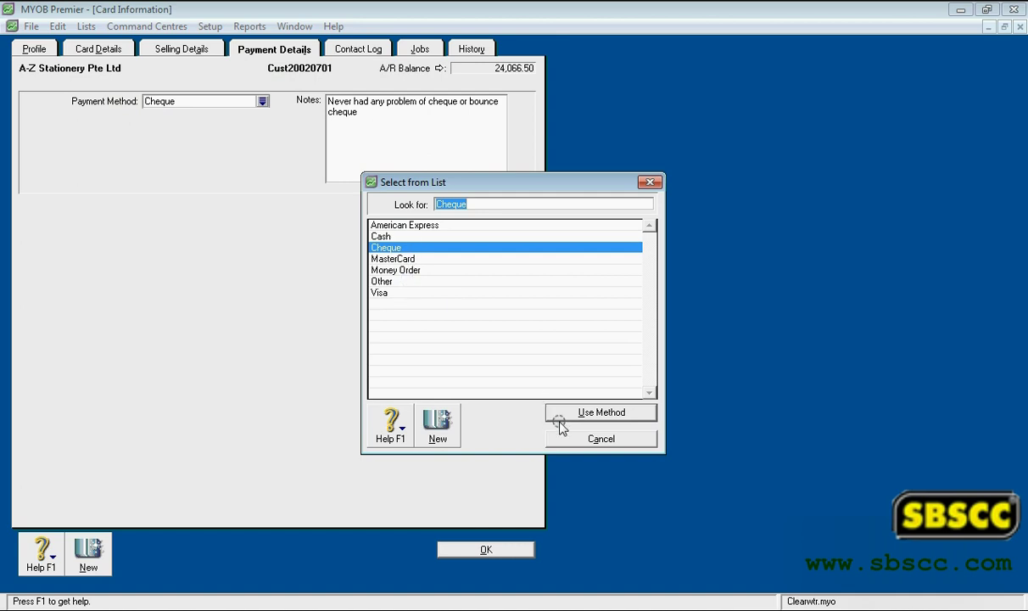
click(576, 443)
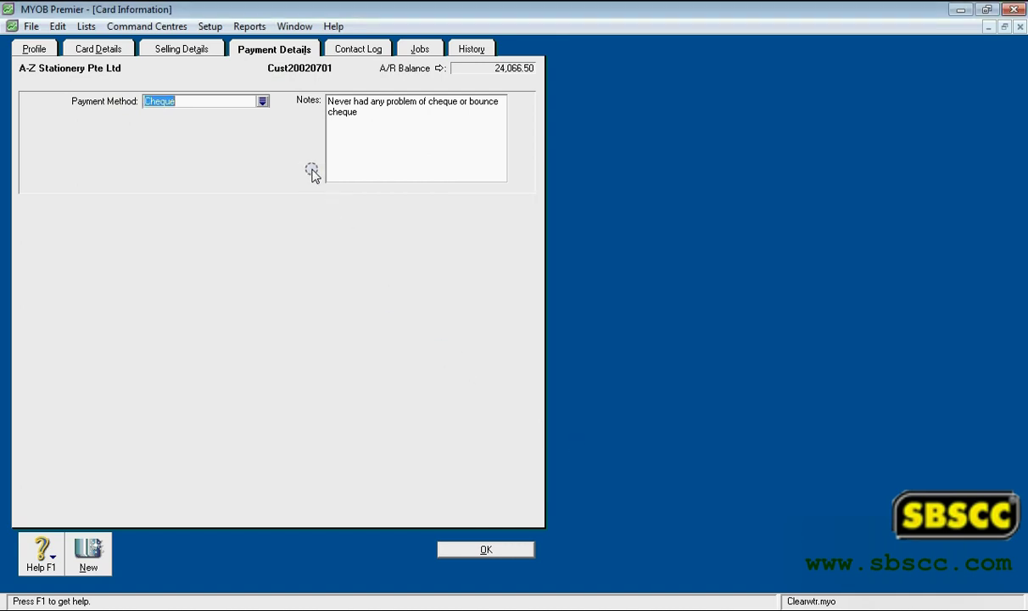
click(263, 101)
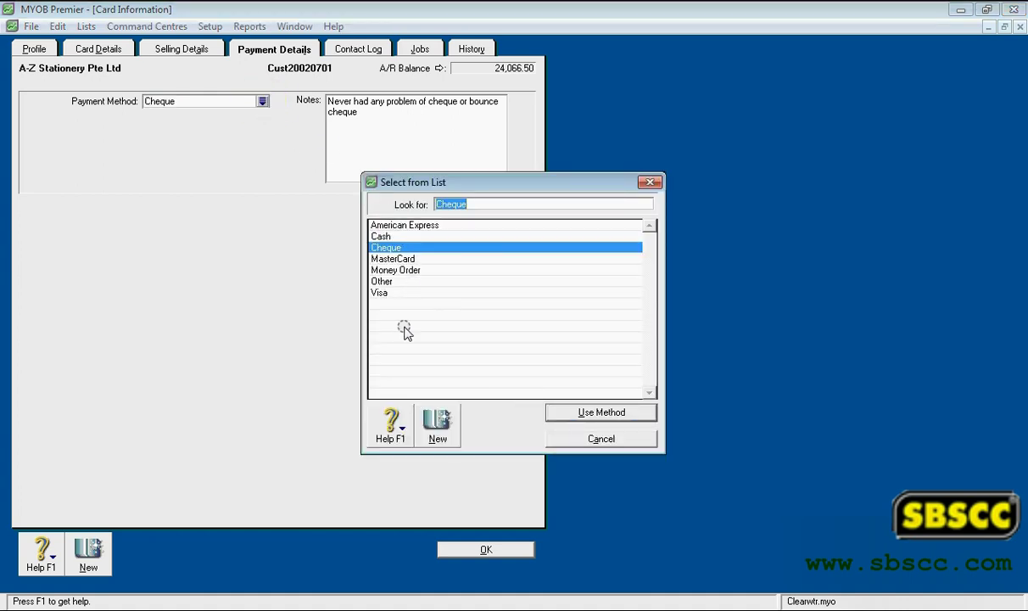
double_click(381, 292)
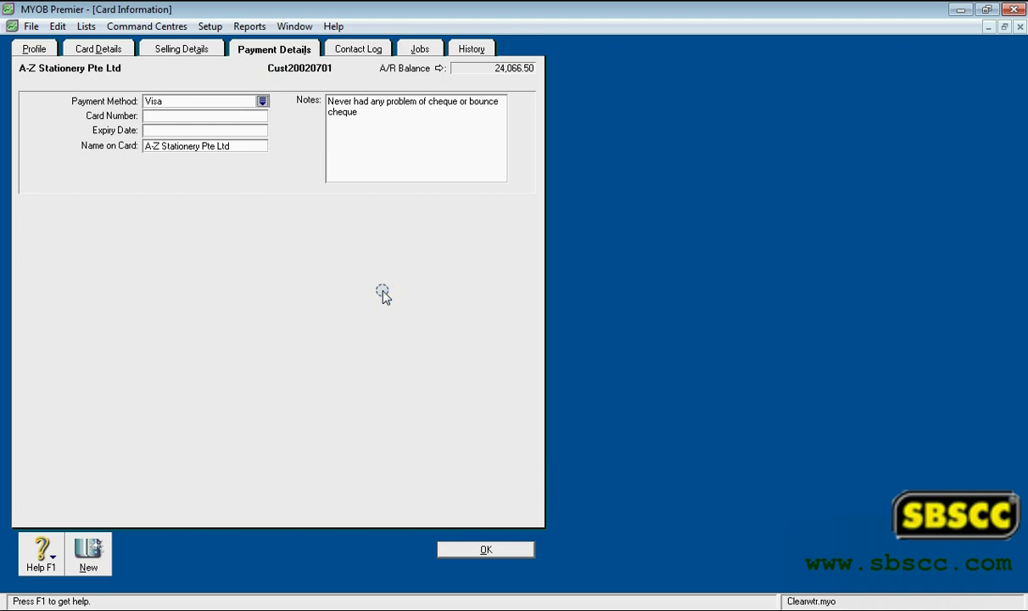
Review the card number, expiry date, name on card and notes fields for the Visa payment method.
click(210, 116)
click(210, 129)
drag(229, 146, 142, 146)
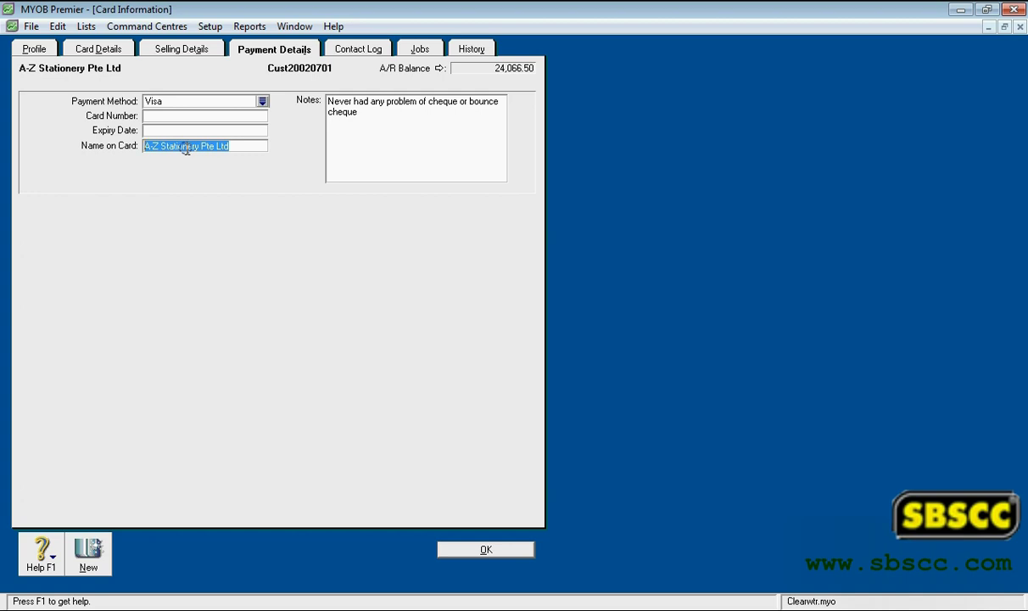
click(309, 101)
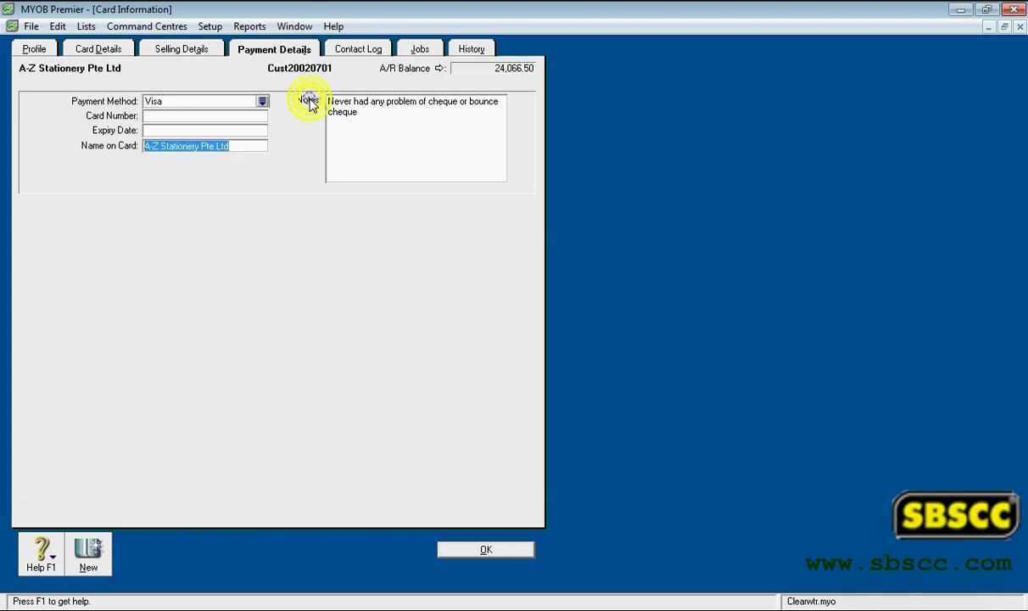
Check the payment notes, and view the new log entry form on the Contact Log page without recording anything.
click(356, 113)
drag(357, 111, 321, 103)
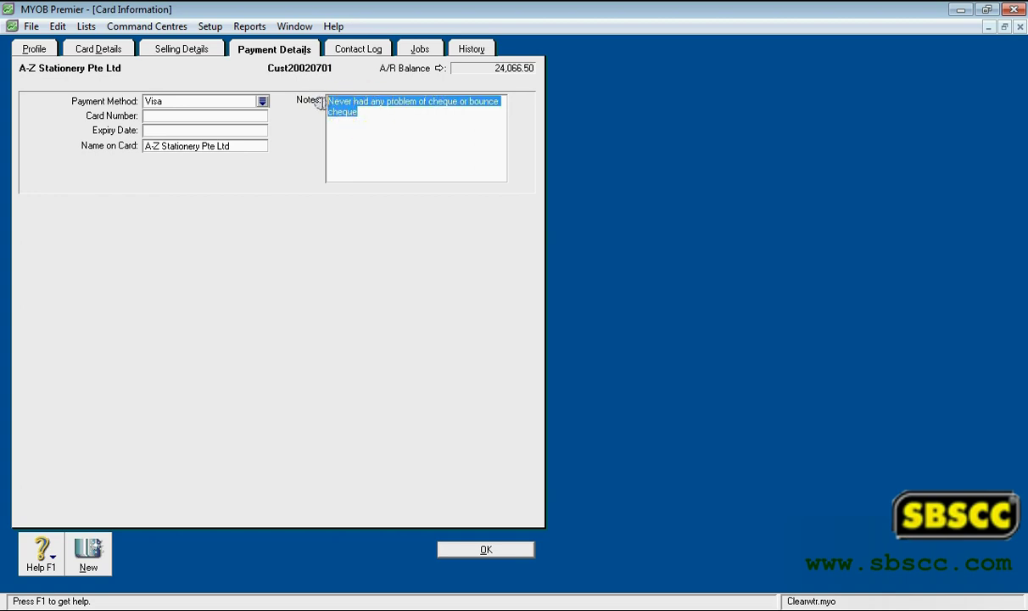
click(354, 49)
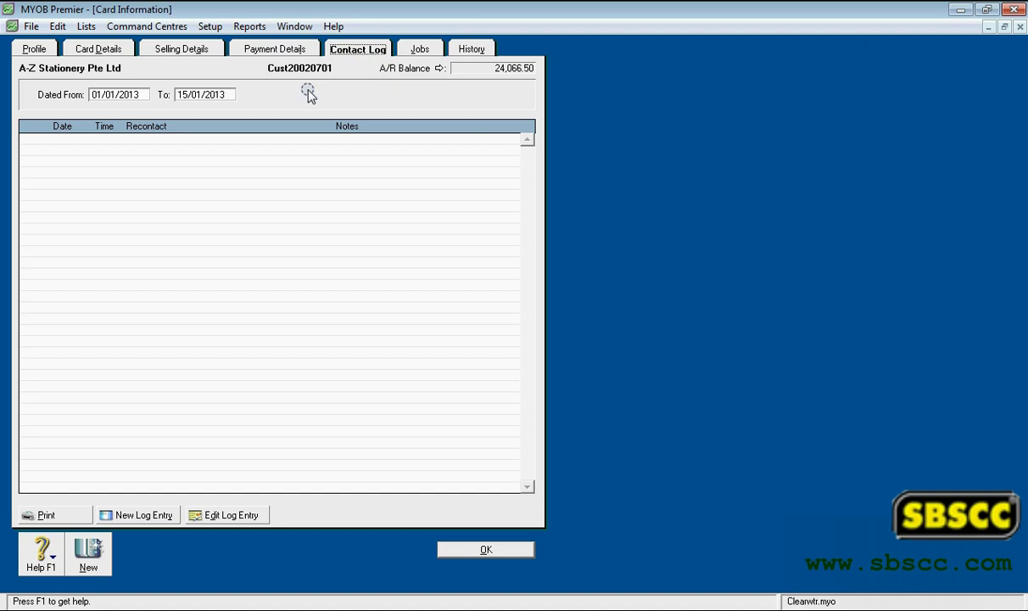
click(150, 515)
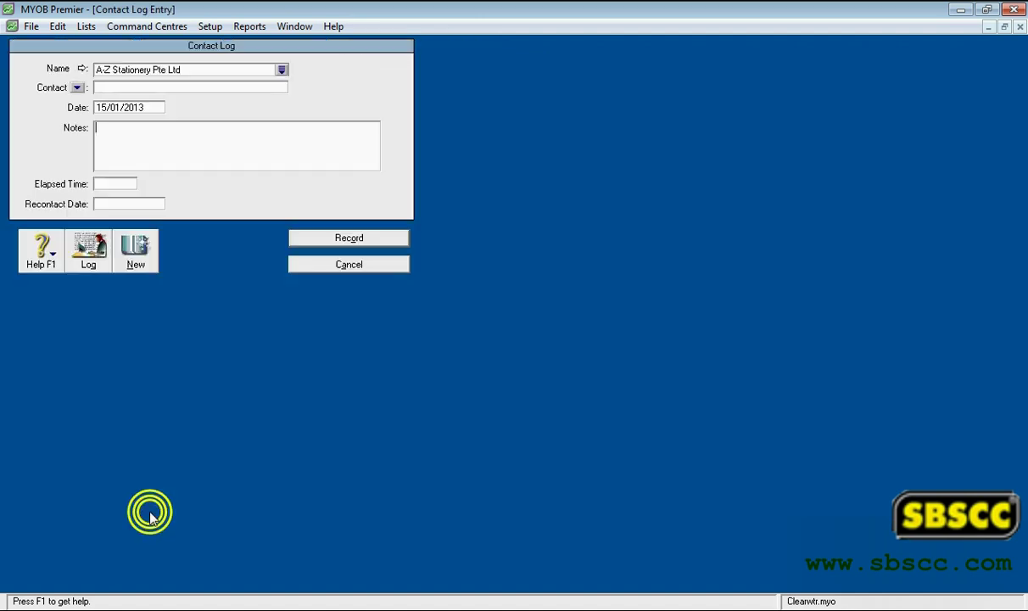
click(342, 268)
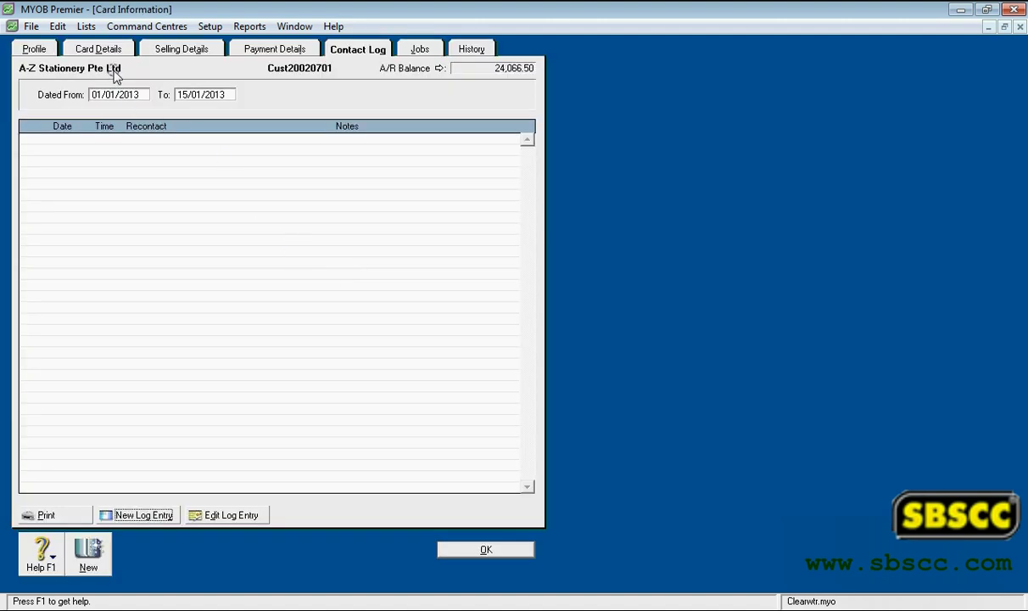
Check the customer name and A/R balance on the Contact Log page, and examine the receivables analysis behind the balance.
click(114, 69)
click(114, 69)
click(520, 71)
click(440, 68)
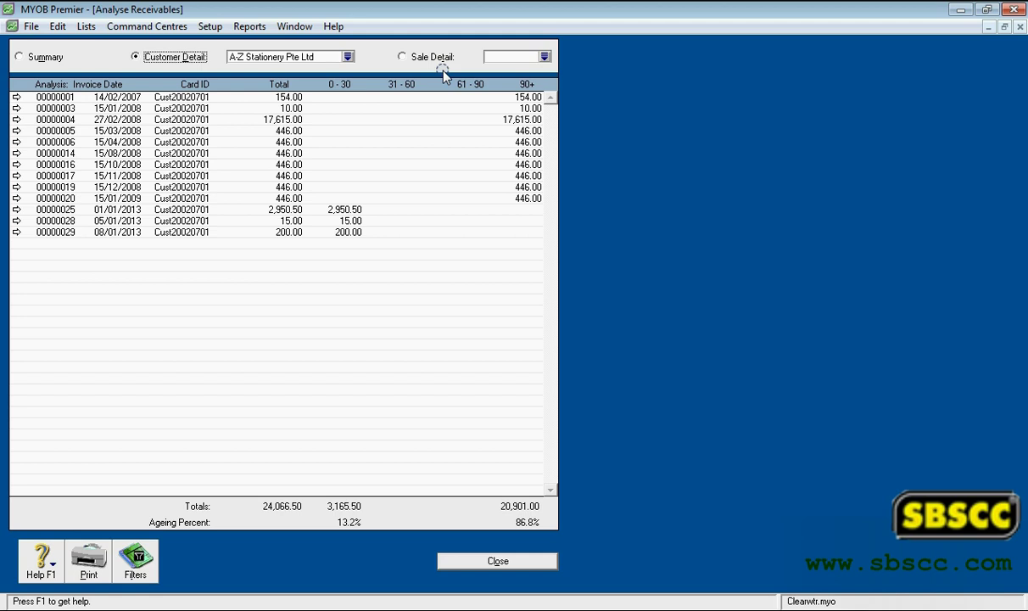
click(521, 559)
Review the contact log's from and to date fields and its list columns.
click(123, 95)
click(191, 94)
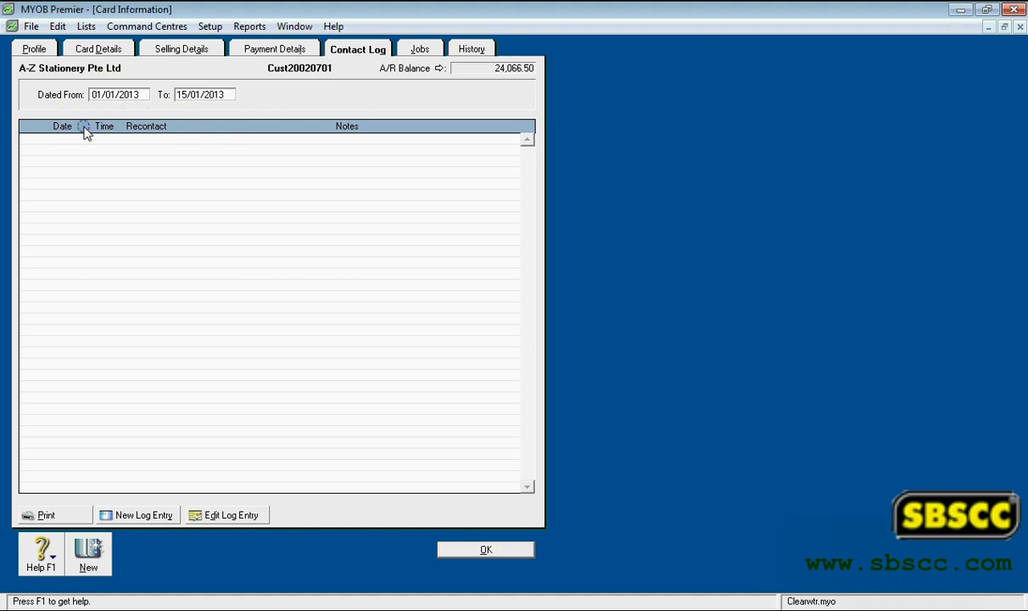
click(134, 131)
click(141, 147)
Check the contact log's print, new entry and edit entry functions, cancelling without printing or recording anything.
click(46, 515)
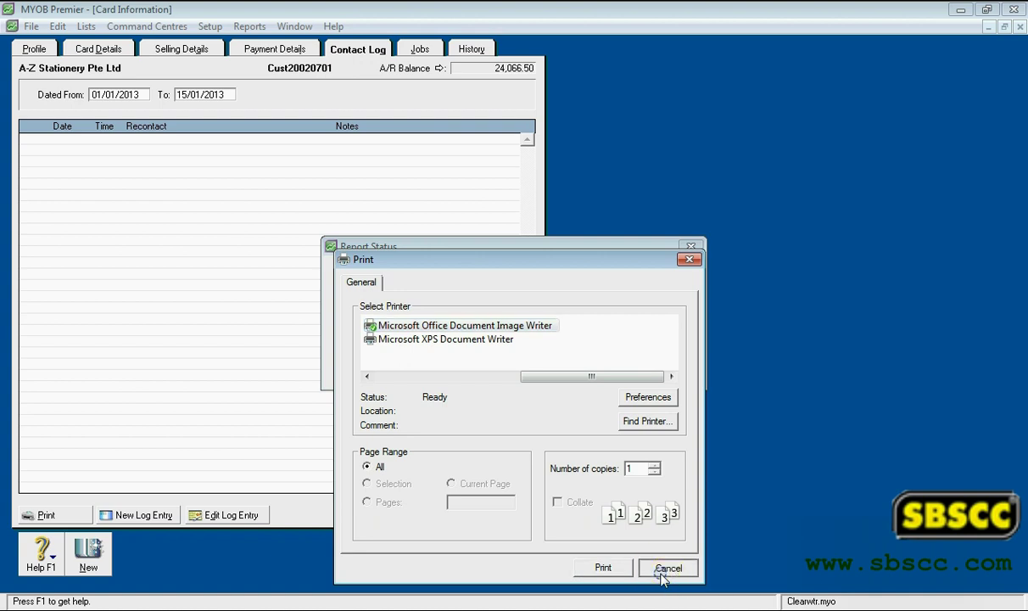
click(662, 570)
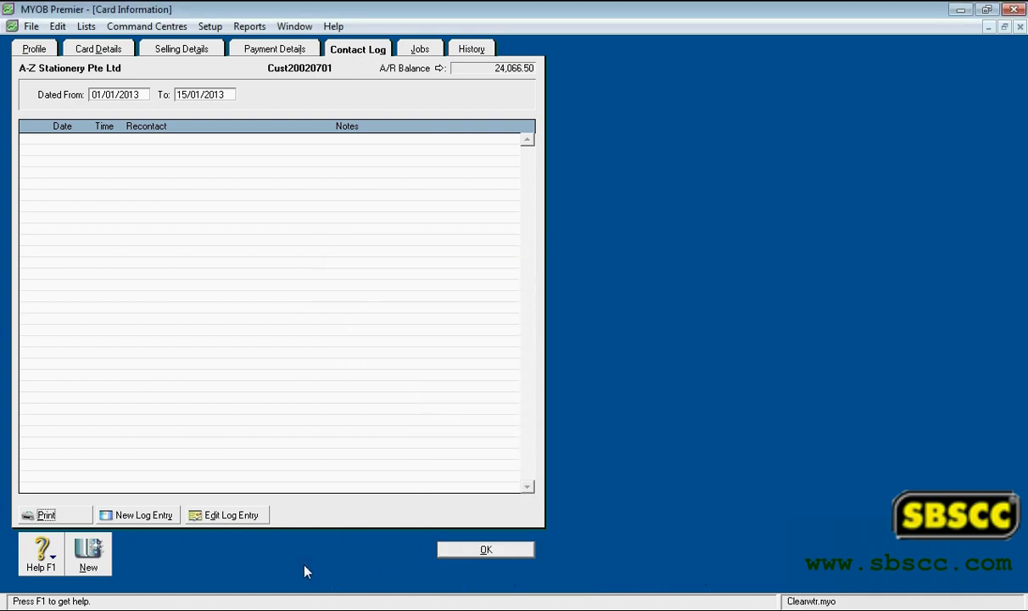
click(167, 521)
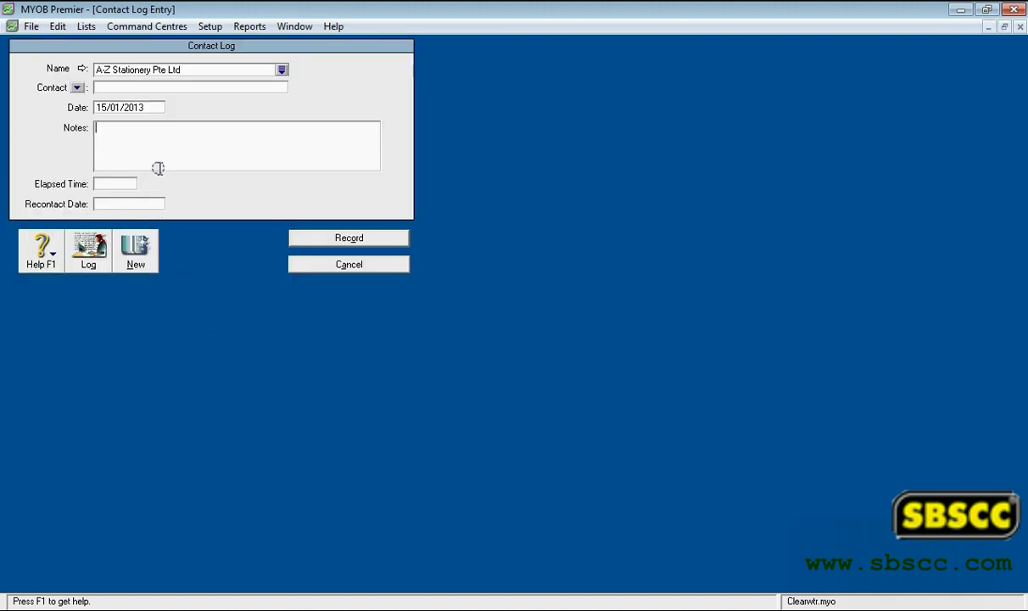
click(317, 265)
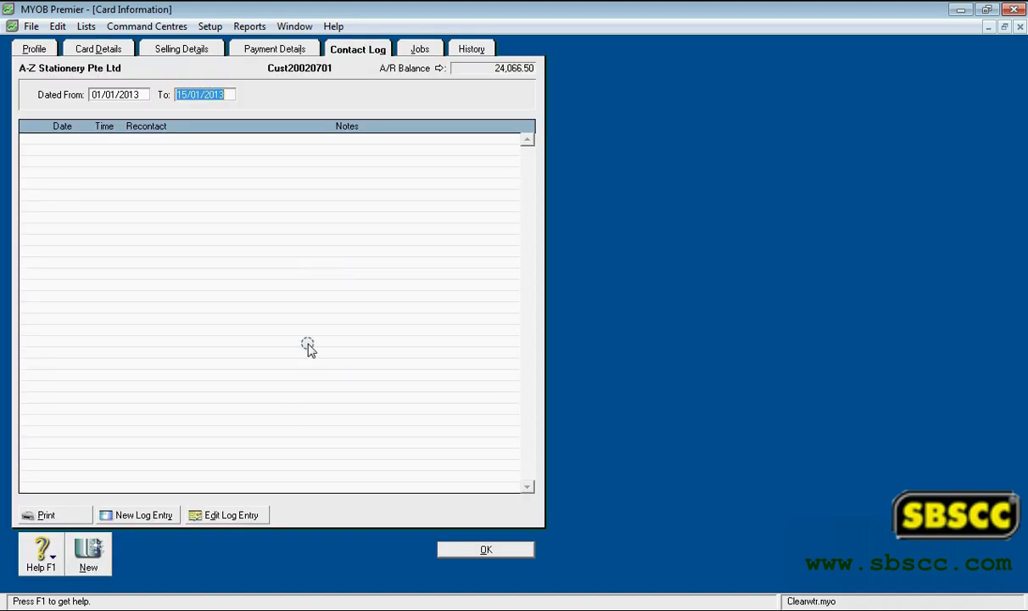
click(257, 516)
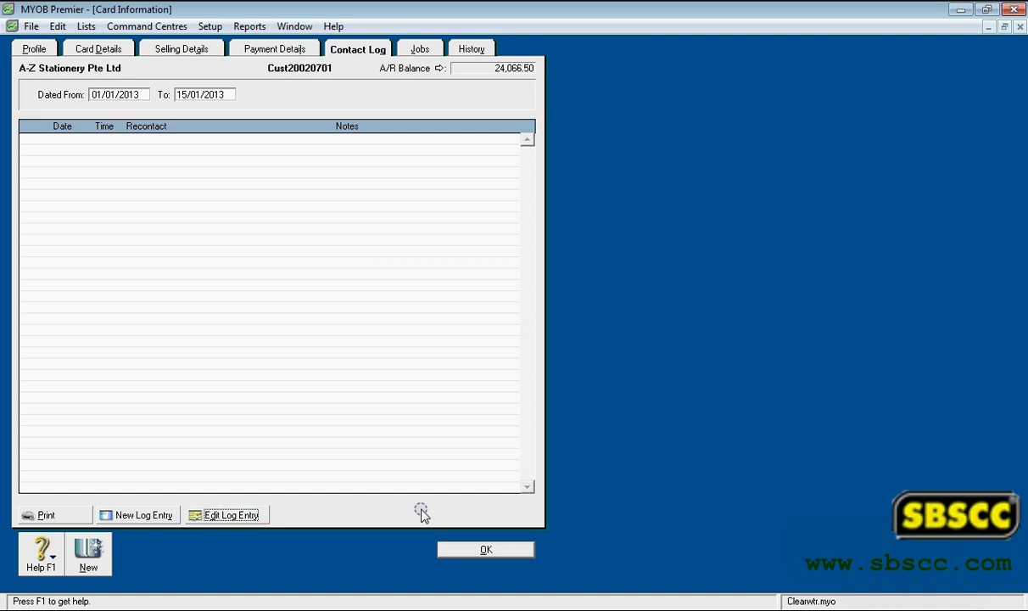
Go to the customer's Jobs page and examine the receivables analysis behind the A/R balance, returning to the card.
click(421, 49)
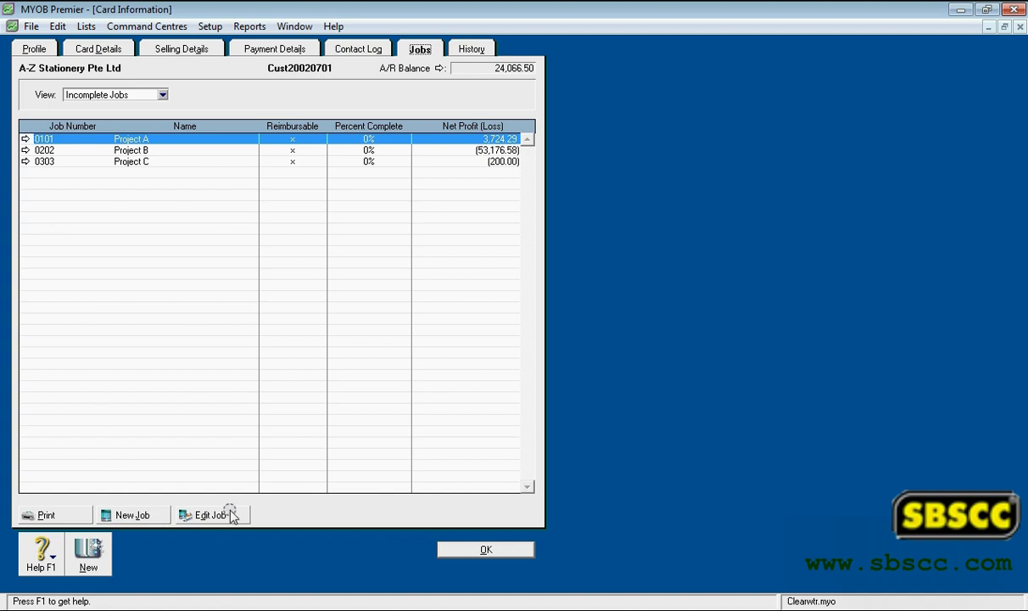
click(96, 68)
click(501, 68)
click(440, 68)
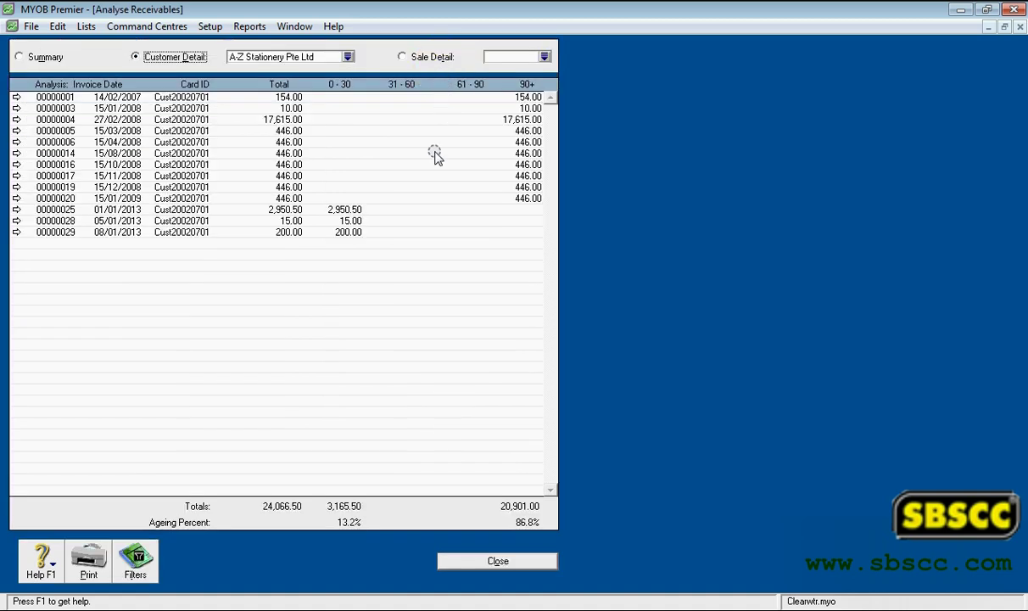
click(472, 562)
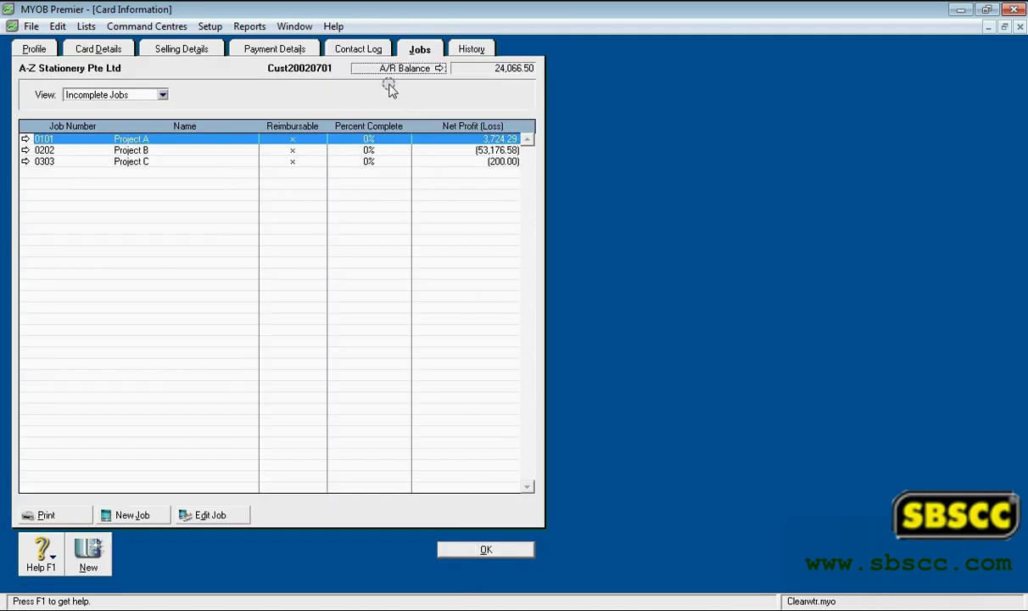
Set the customer's job list view to All Jobs.
click(162, 95)
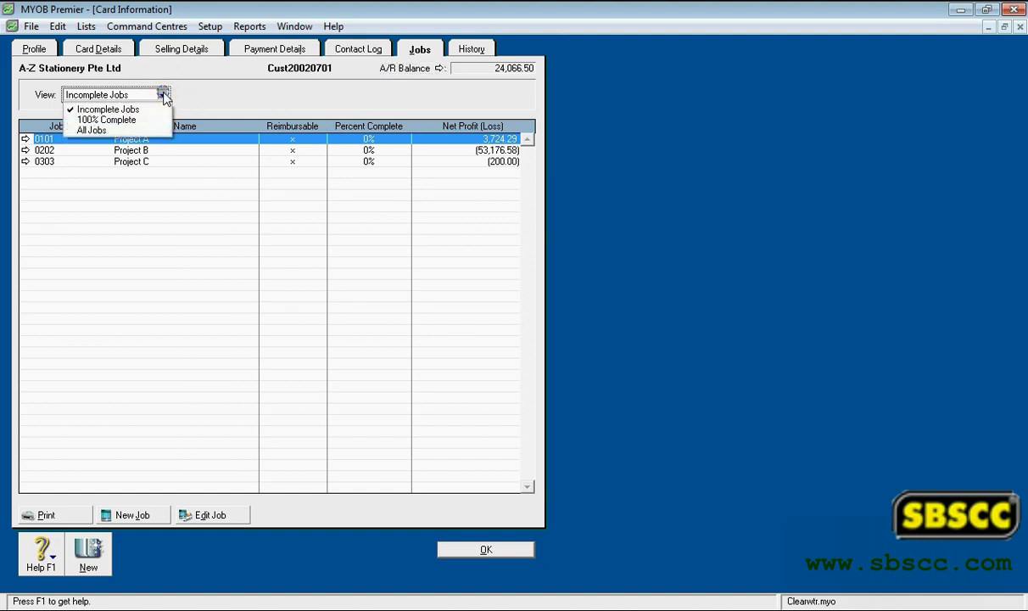
click(154, 130)
click(162, 95)
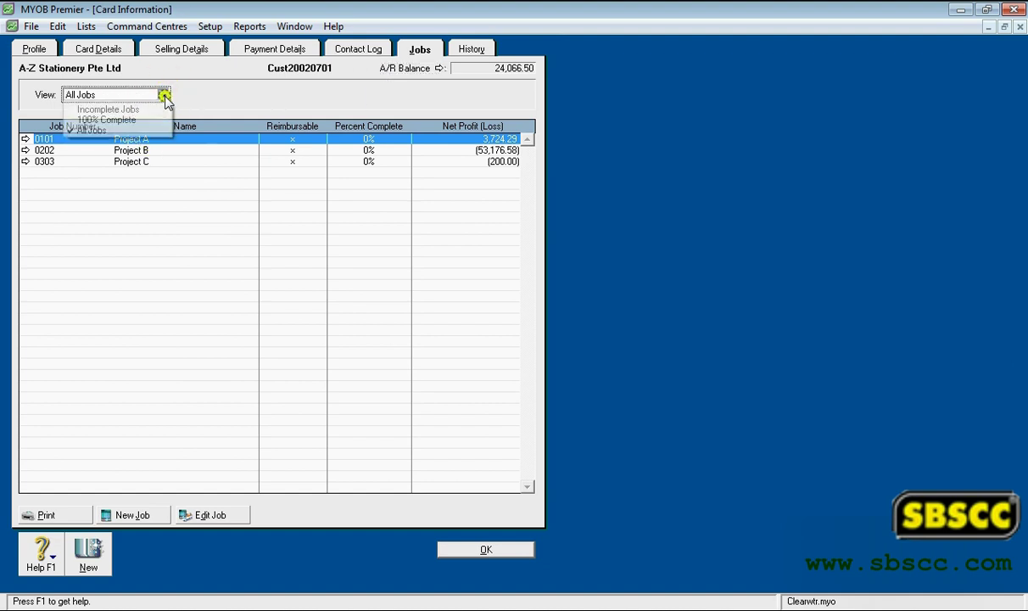
click(208, 99)
Review the Job Number, Name and Reimbursable columns of the job list.
click(77, 127)
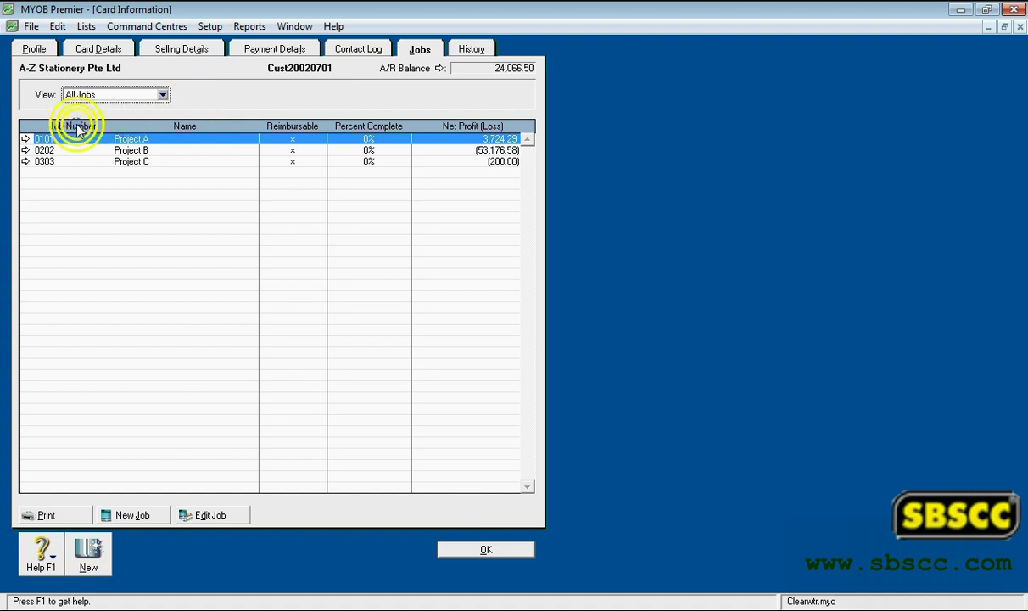
click(167, 123)
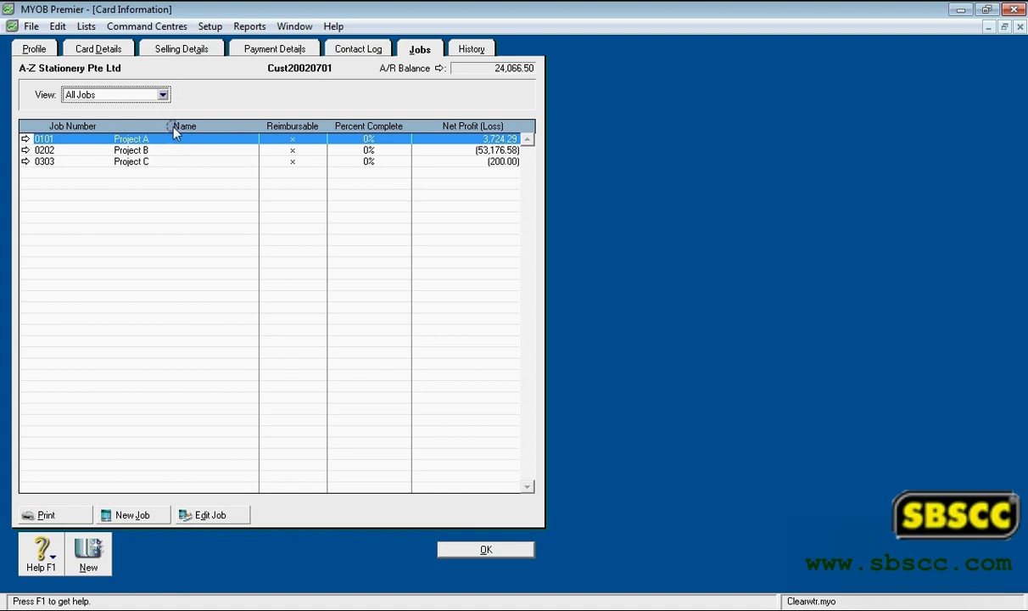
click(294, 127)
click(296, 139)
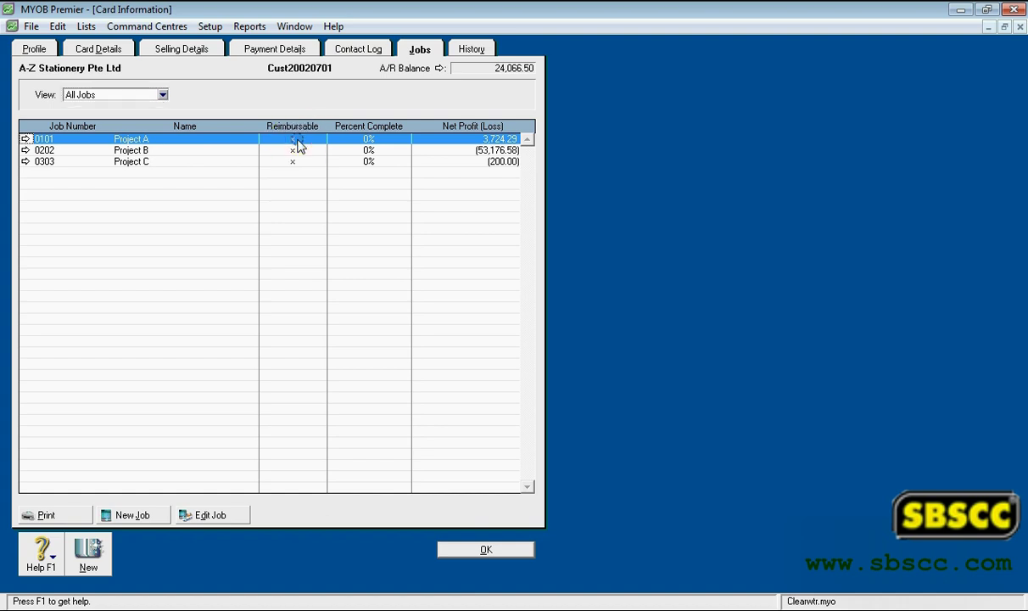
View the job information for Project A, including its Track Reimbursables option, and return to the job list.
click(297, 144)
double_click(297, 145)
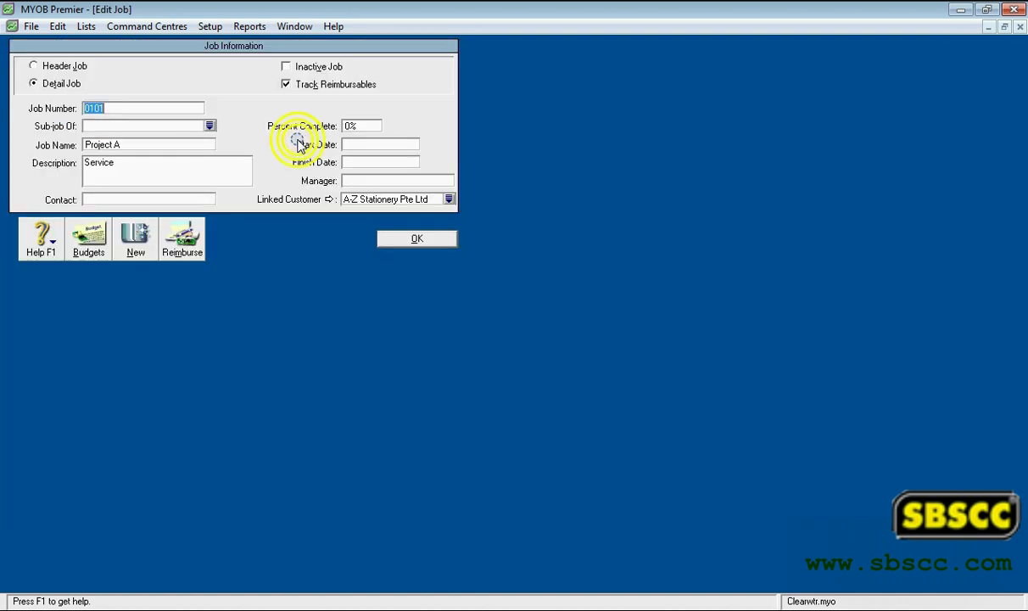
click(426, 248)
Review the Percent Complete and Net Profit (Loss) columns of the job list.
click(374, 128)
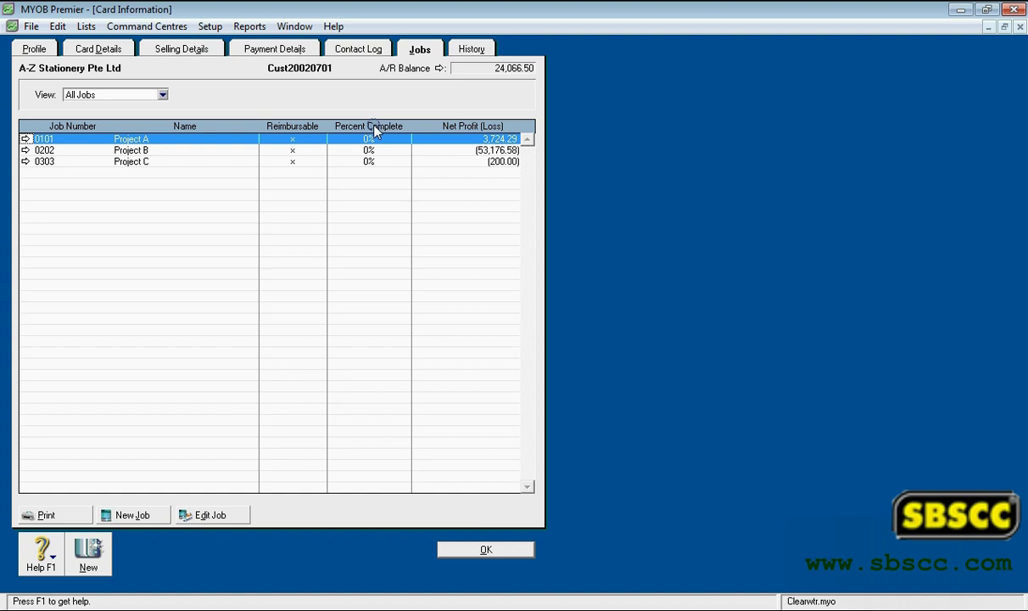
click(463, 126)
click(501, 143)
Check the job list's print, new job and edit job functions, closing each without making changes.
click(60, 515)
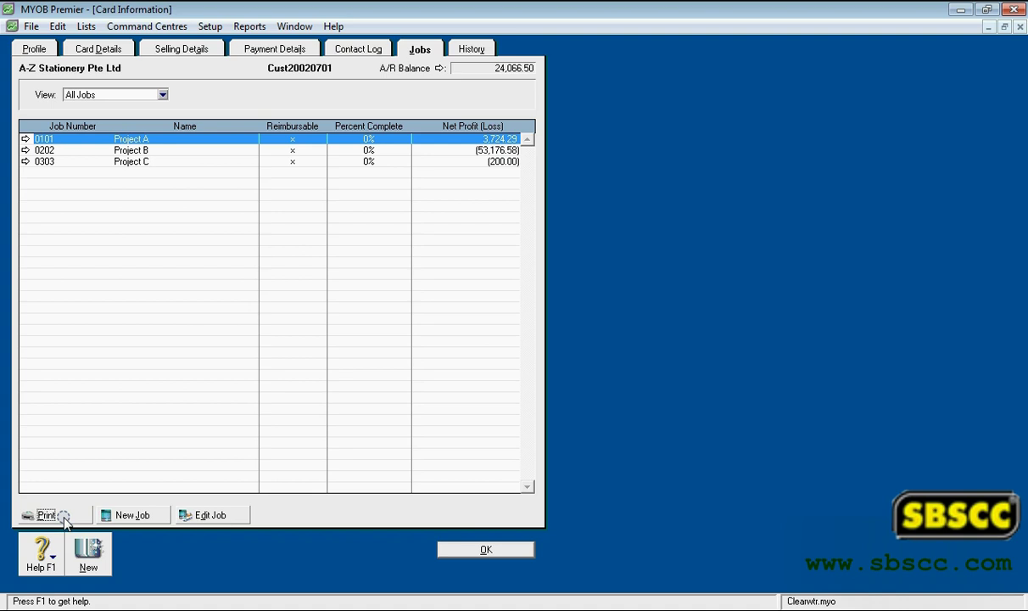
click(667, 569)
click(138, 514)
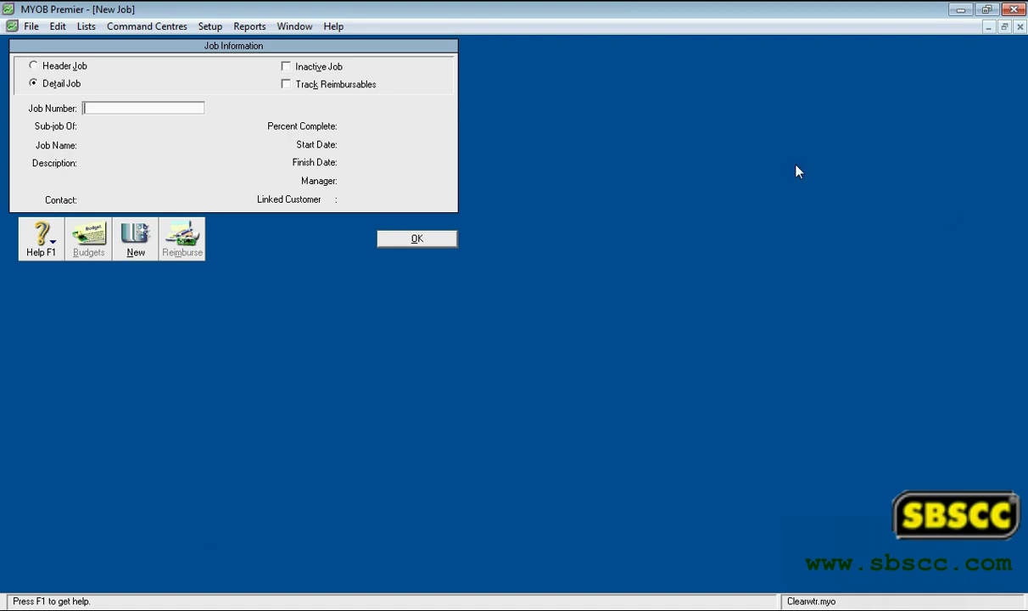
click(1019, 27)
click(1021, 28)
click(1019, 27)
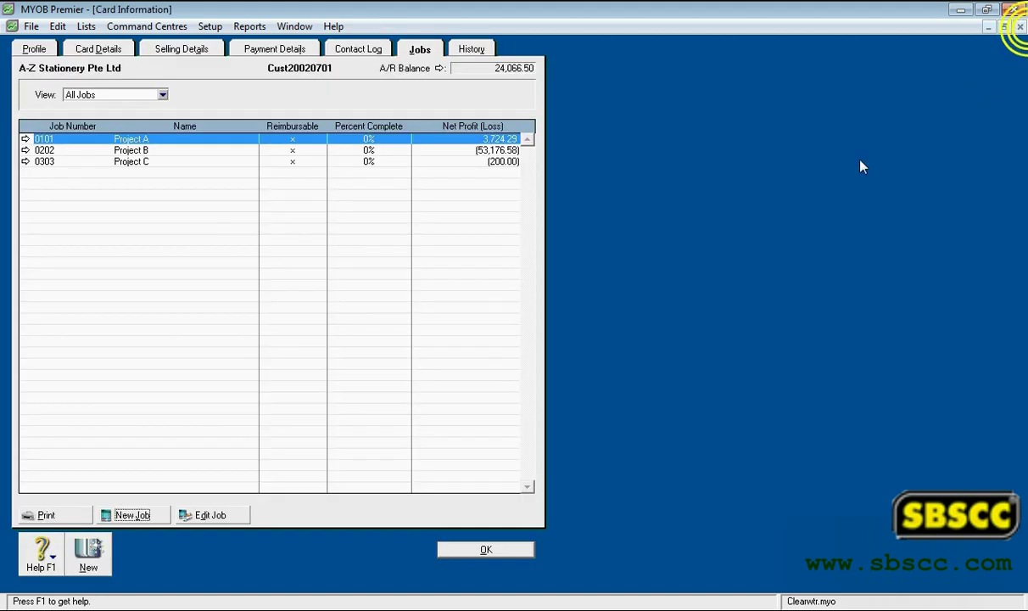
click(210, 515)
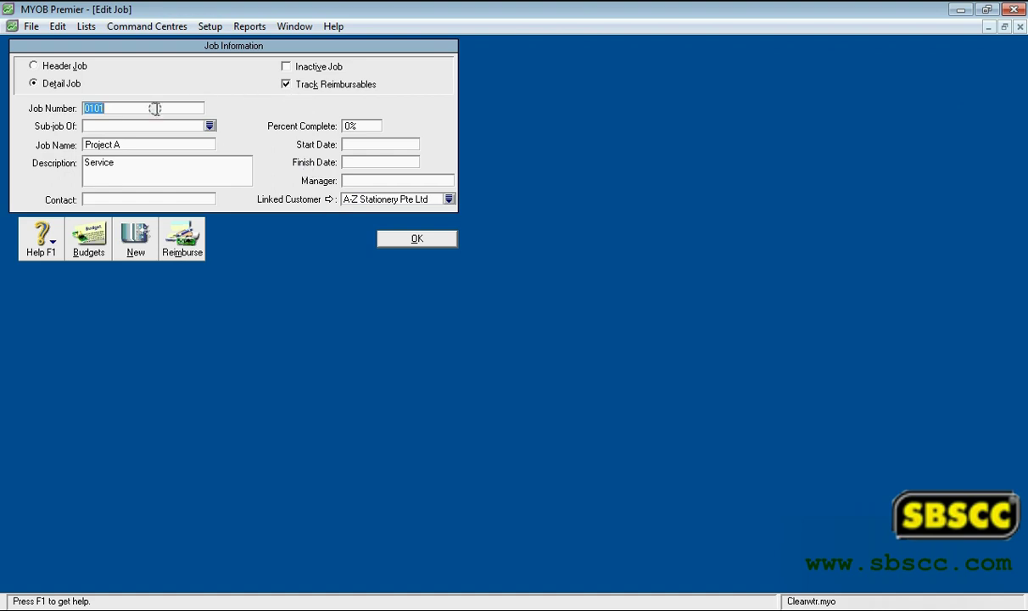
click(409, 239)
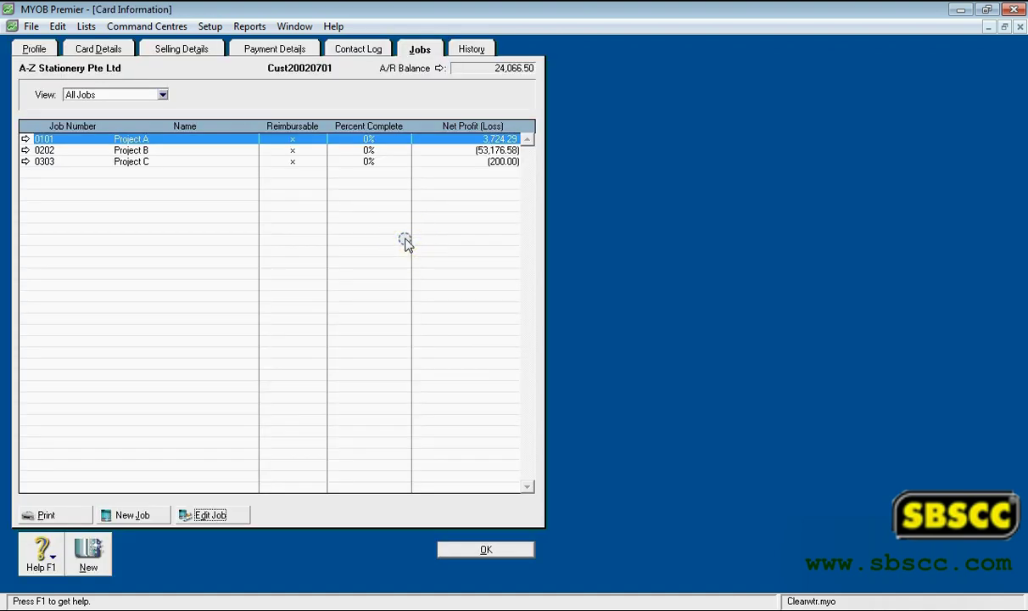
On the History page, browse the monthly figures across financial years and check the Customer Since field.
click(470, 50)
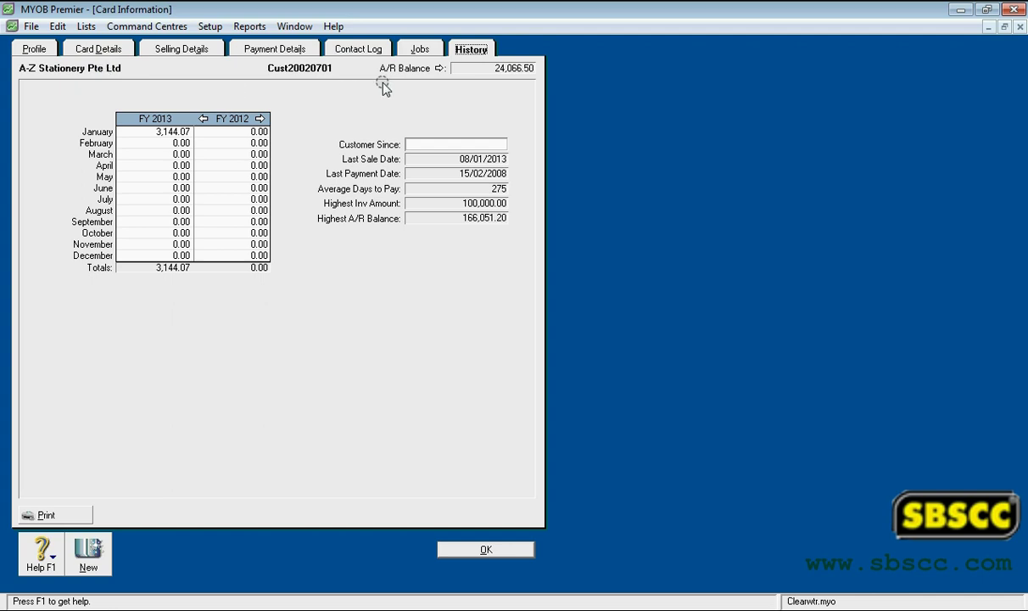
click(496, 71)
click(260, 120)
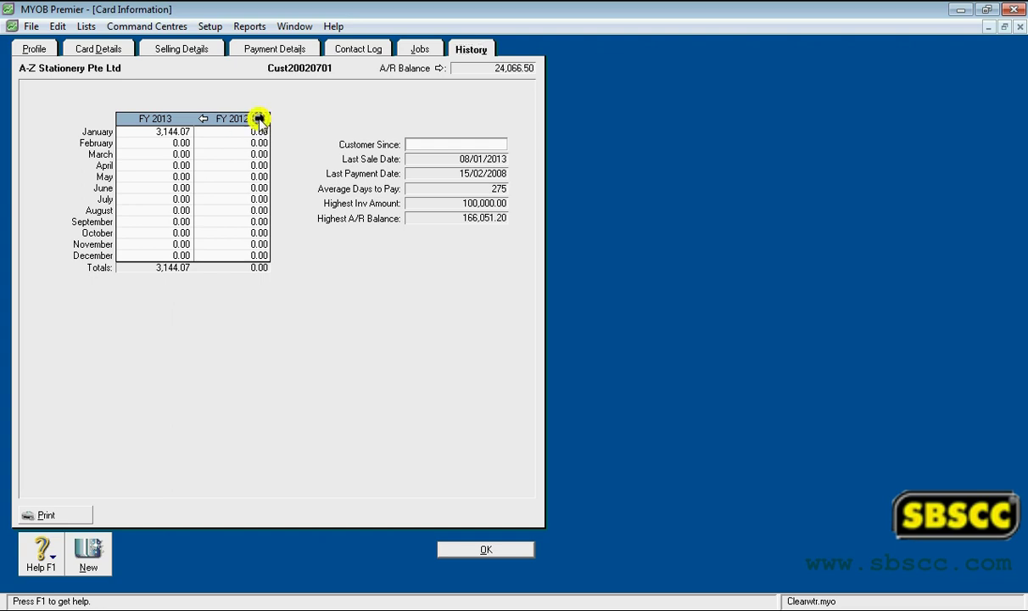
click(260, 120)
click(205, 120)
click(206, 121)
click(205, 121)
click(257, 120)
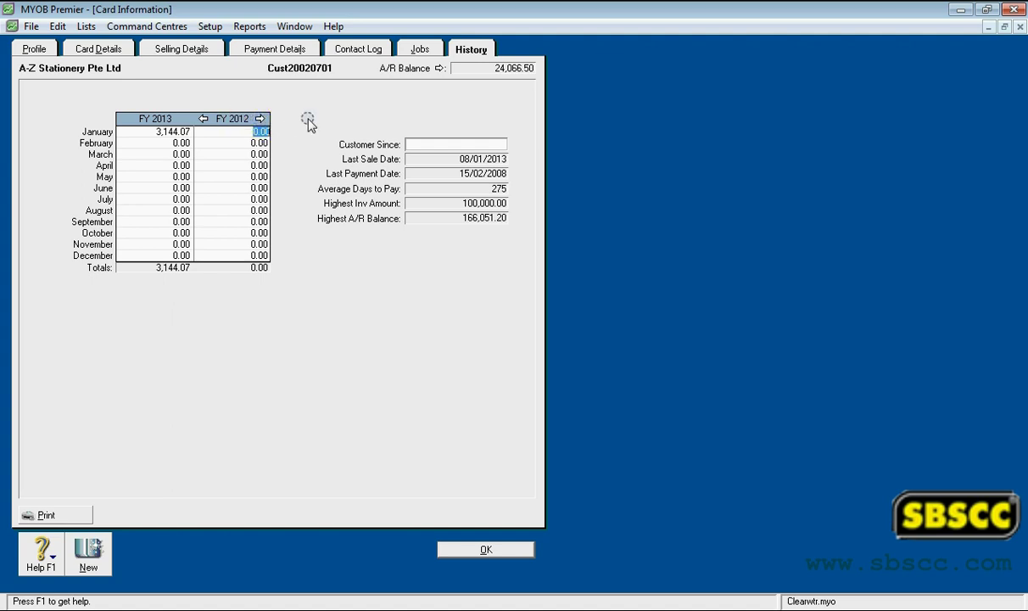
click(426, 142)
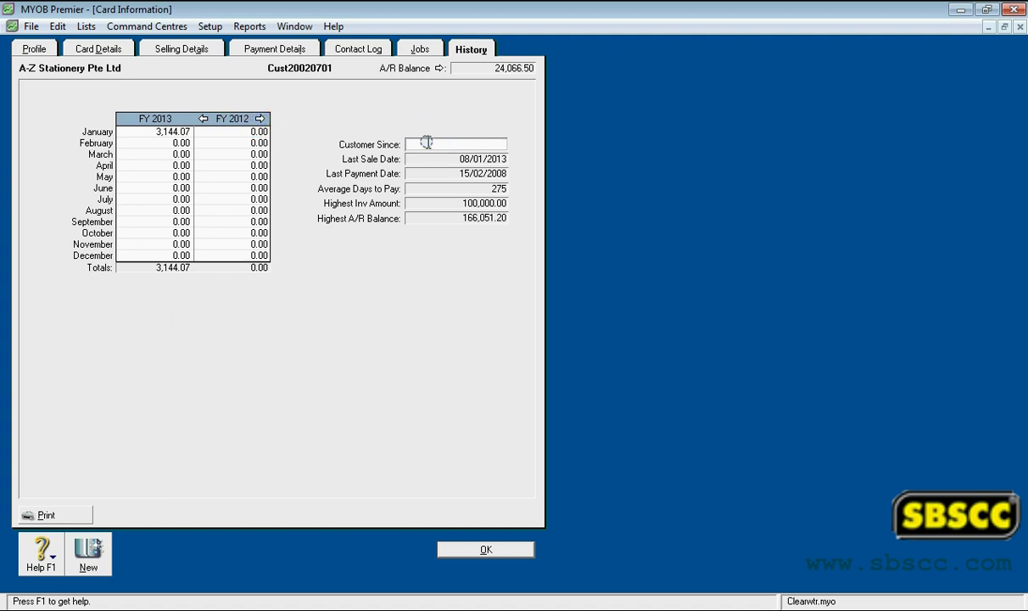